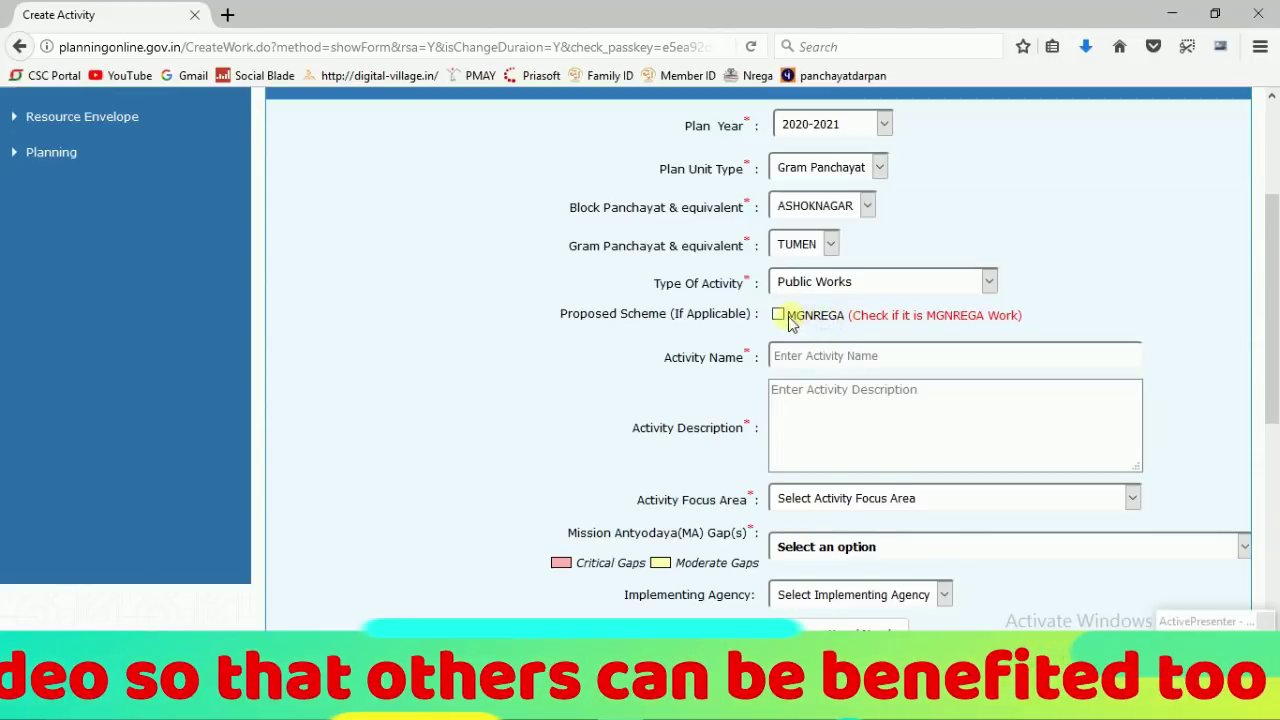
- Enter "CC road main road se bagh wale mandir ki or" as the activity name
scroll(822, 320, "down", 2)
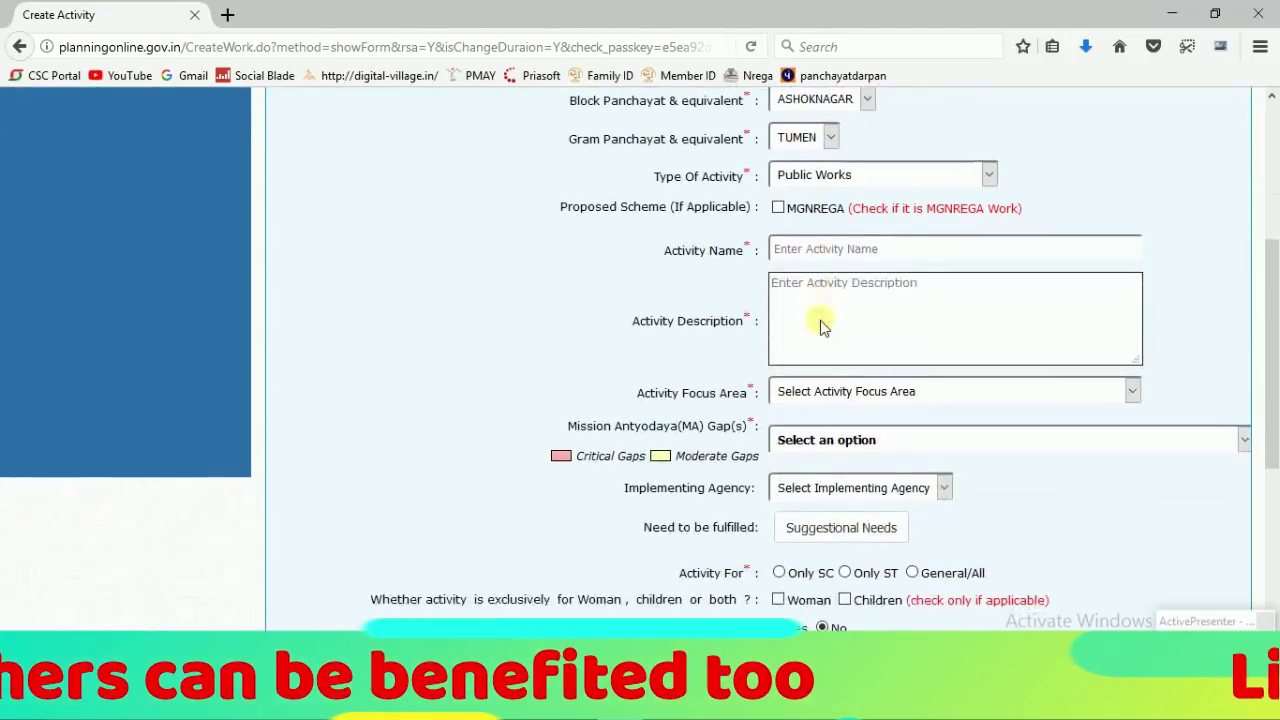
scroll(822, 320, "up", 1)
scroll(822, 320, "up", 1)
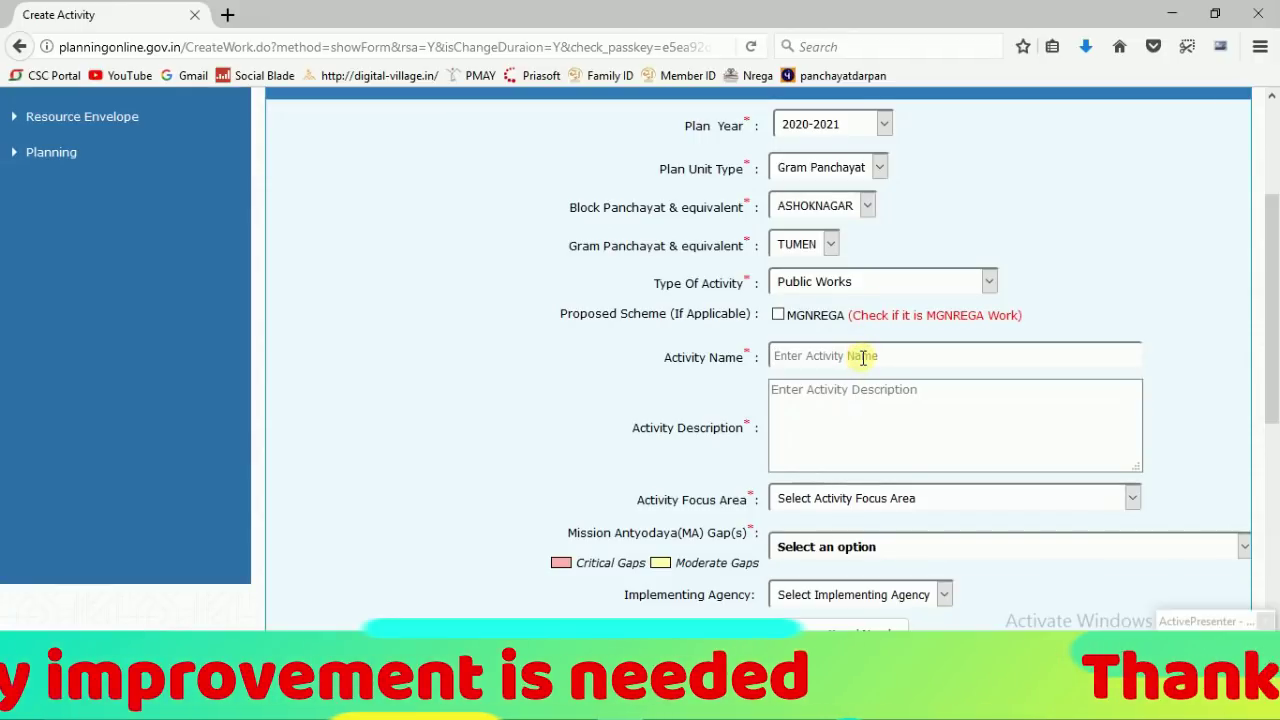
type("CC")
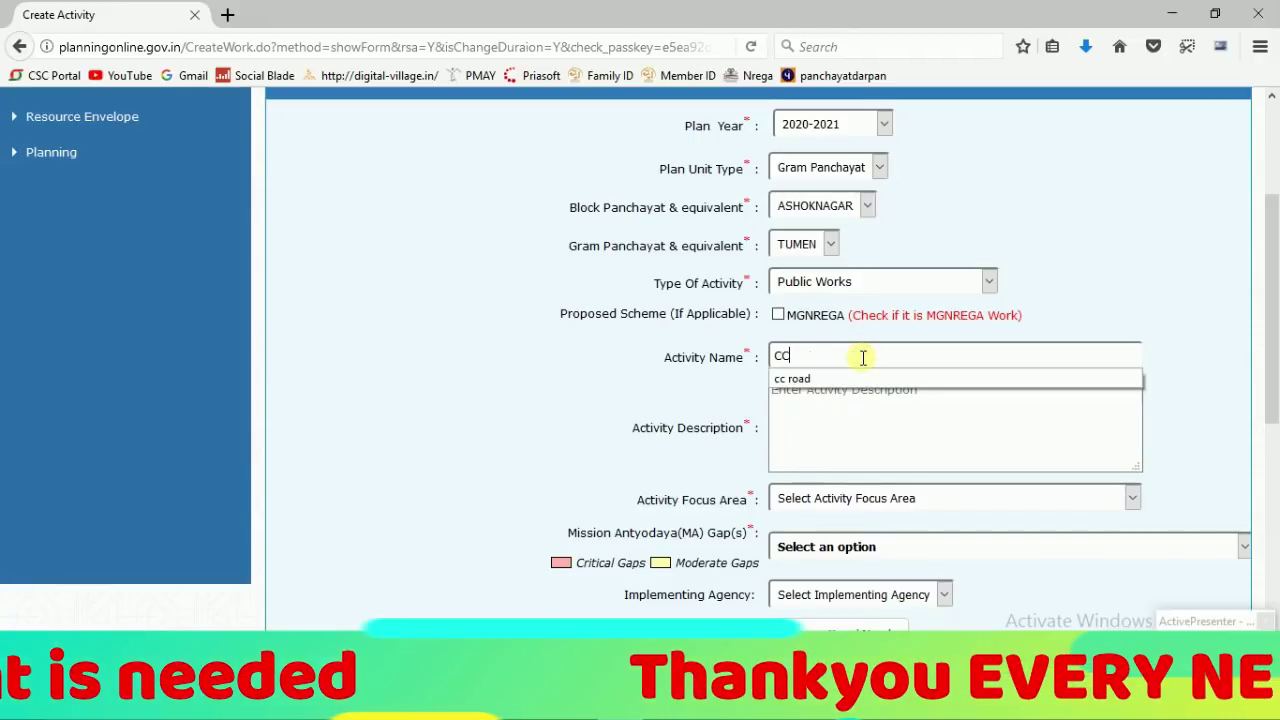
type("road")
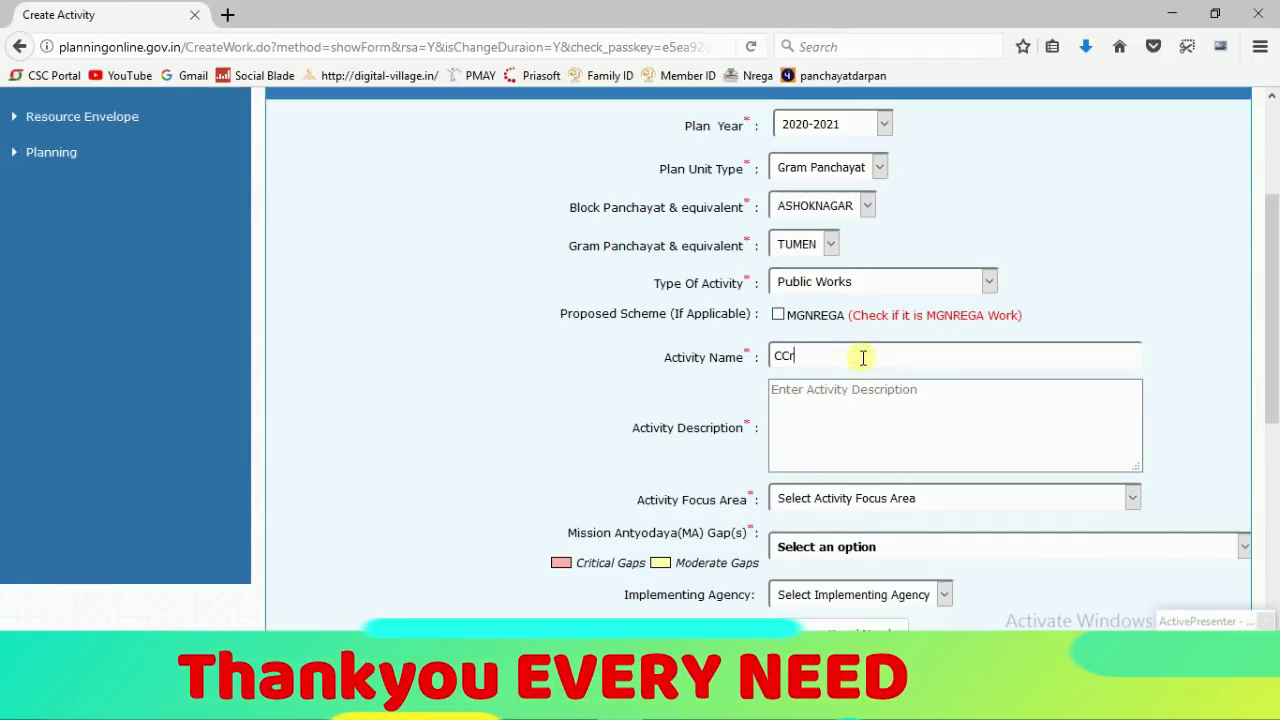
key("BackSpace")
type("road")
key("BackSpace")
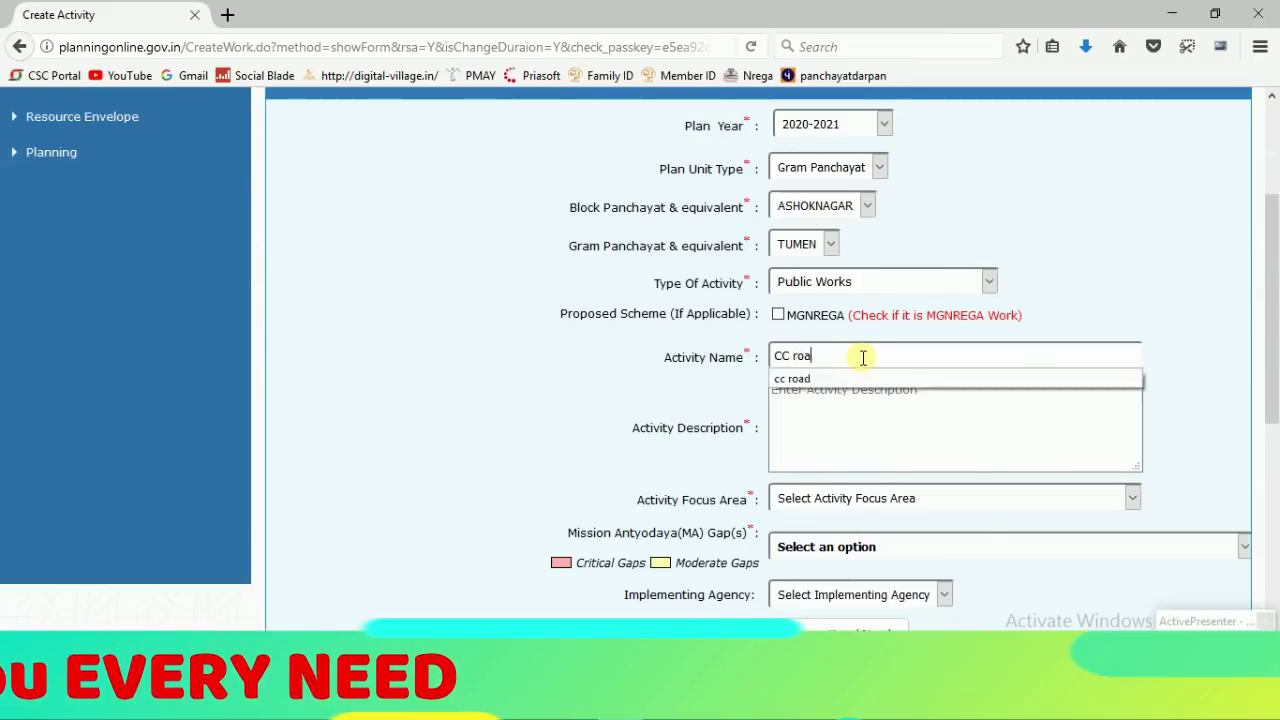
key("BackSpace")
type("d")
key("BackSpace")
type("ad")
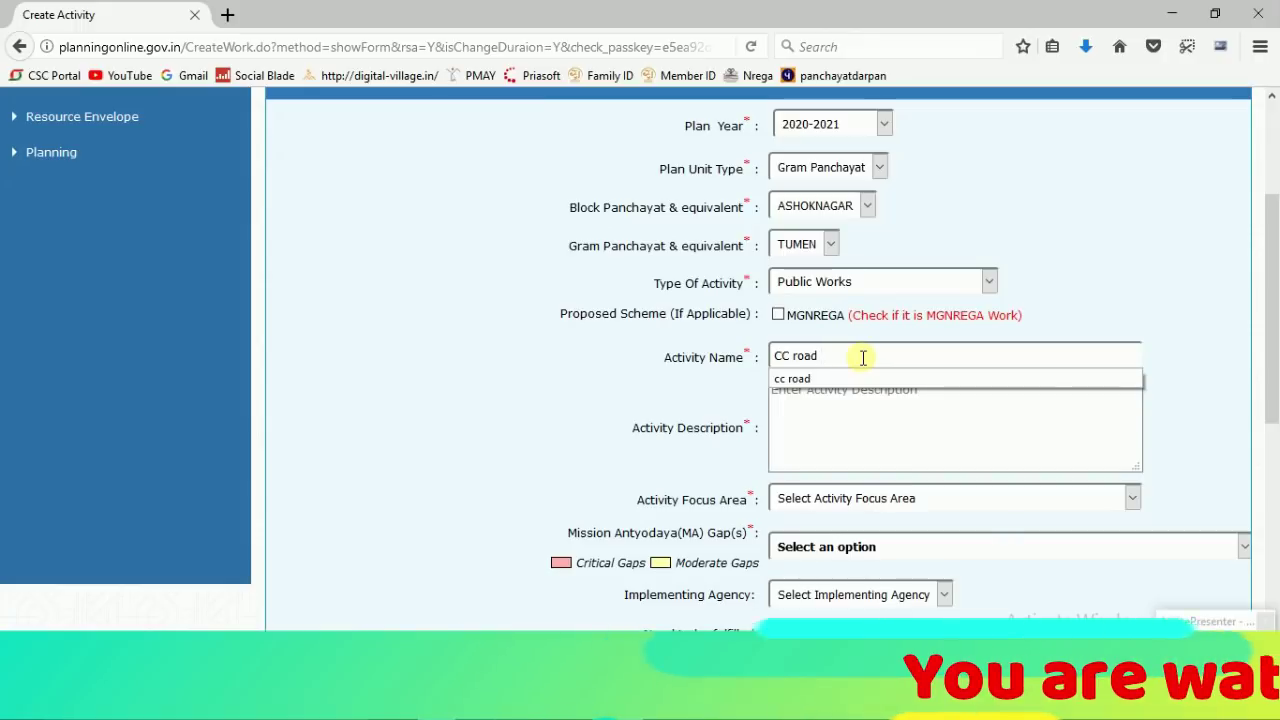
type(" main road se b")
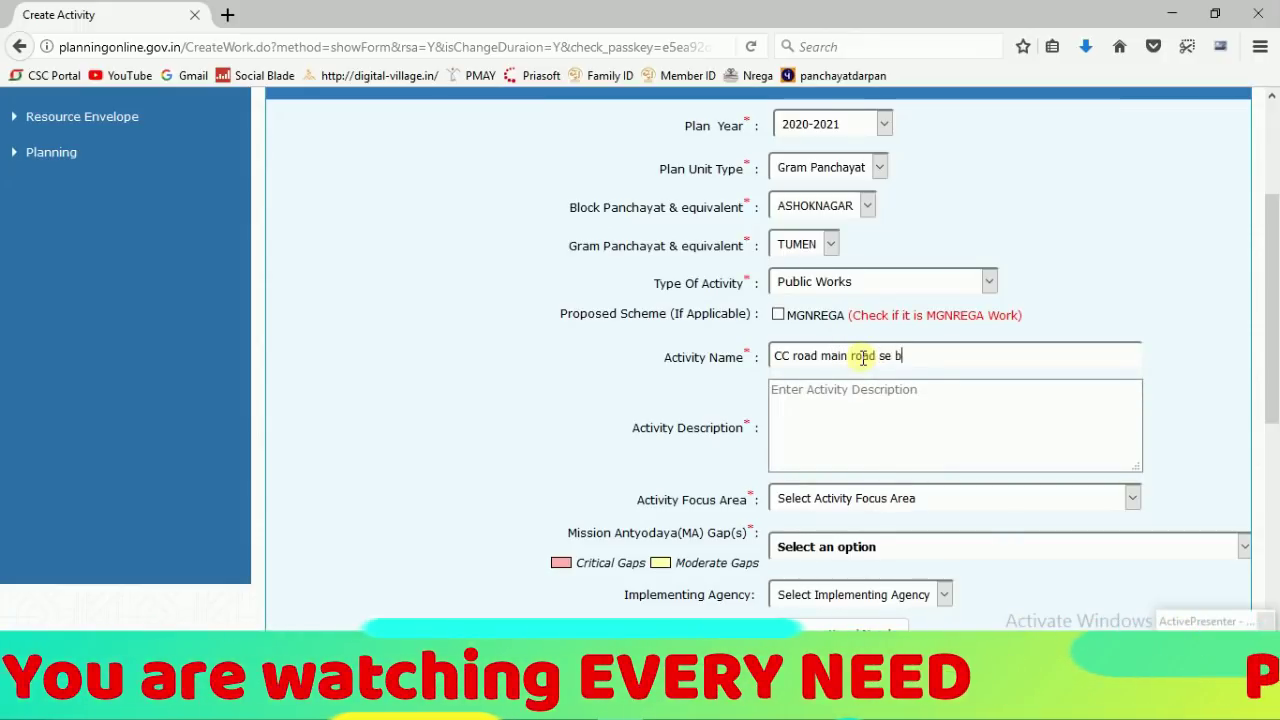
type("agh ")
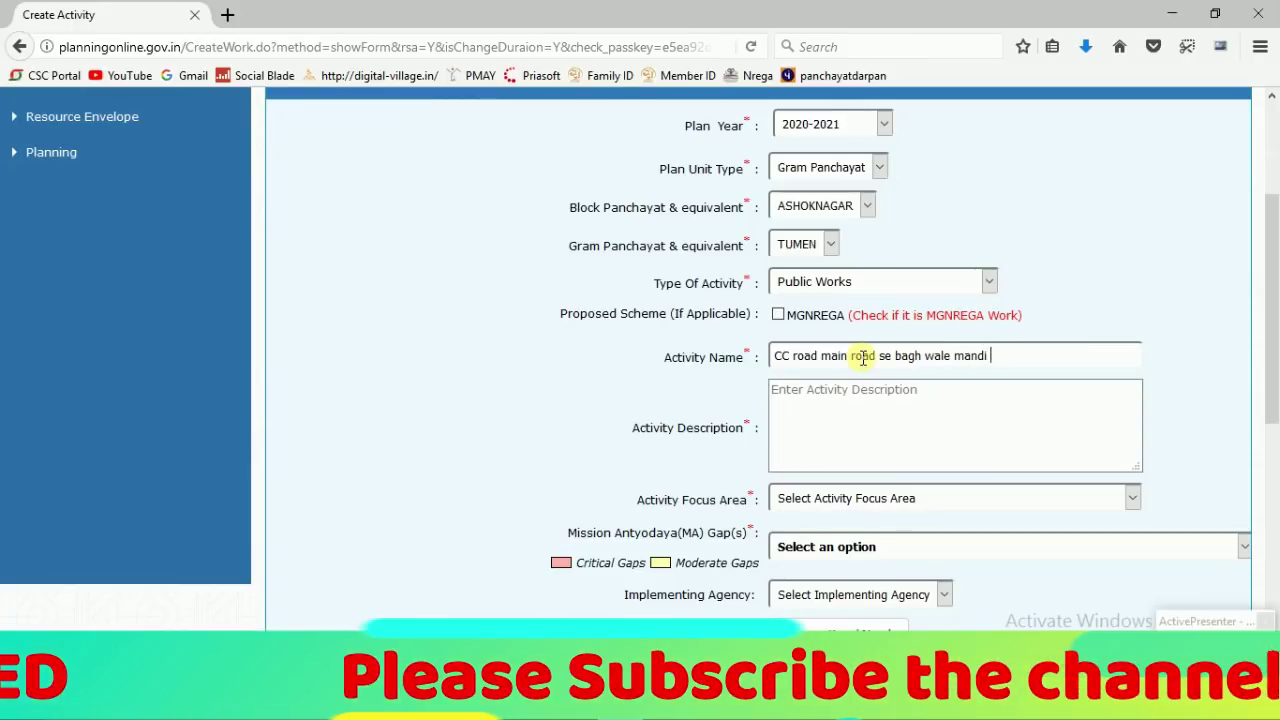
type("wale mandir k")
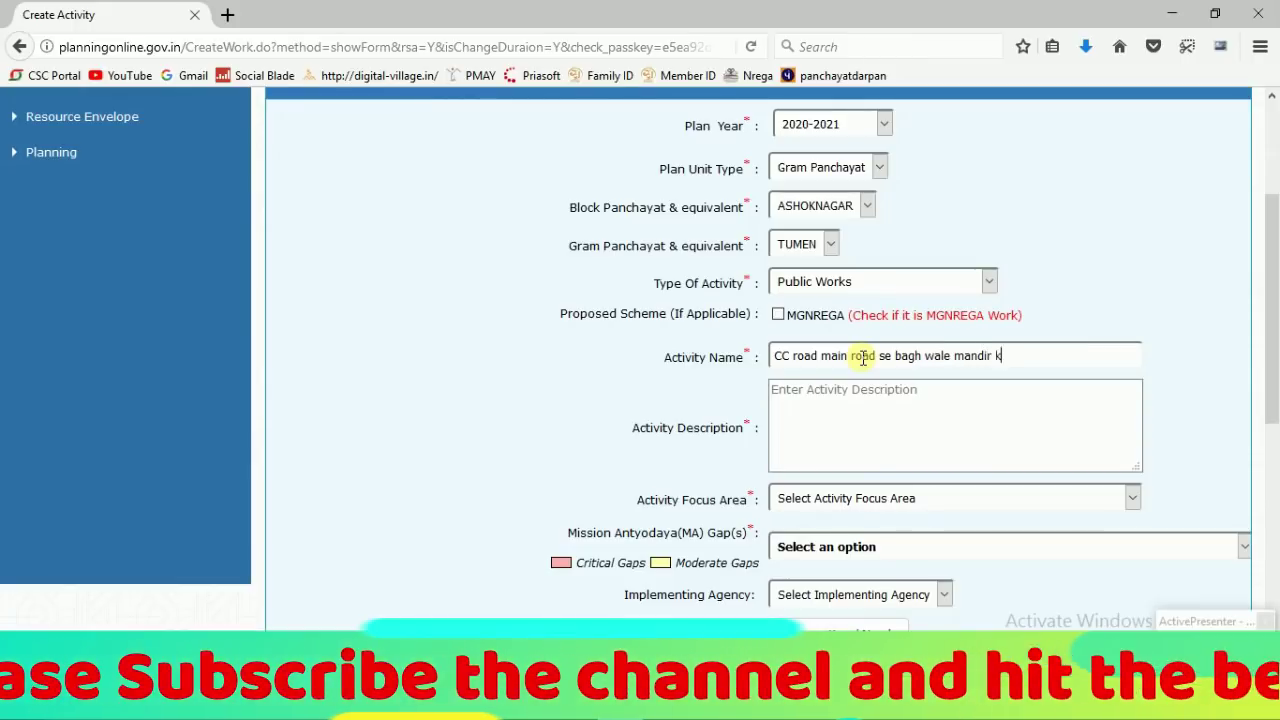
type("i or")
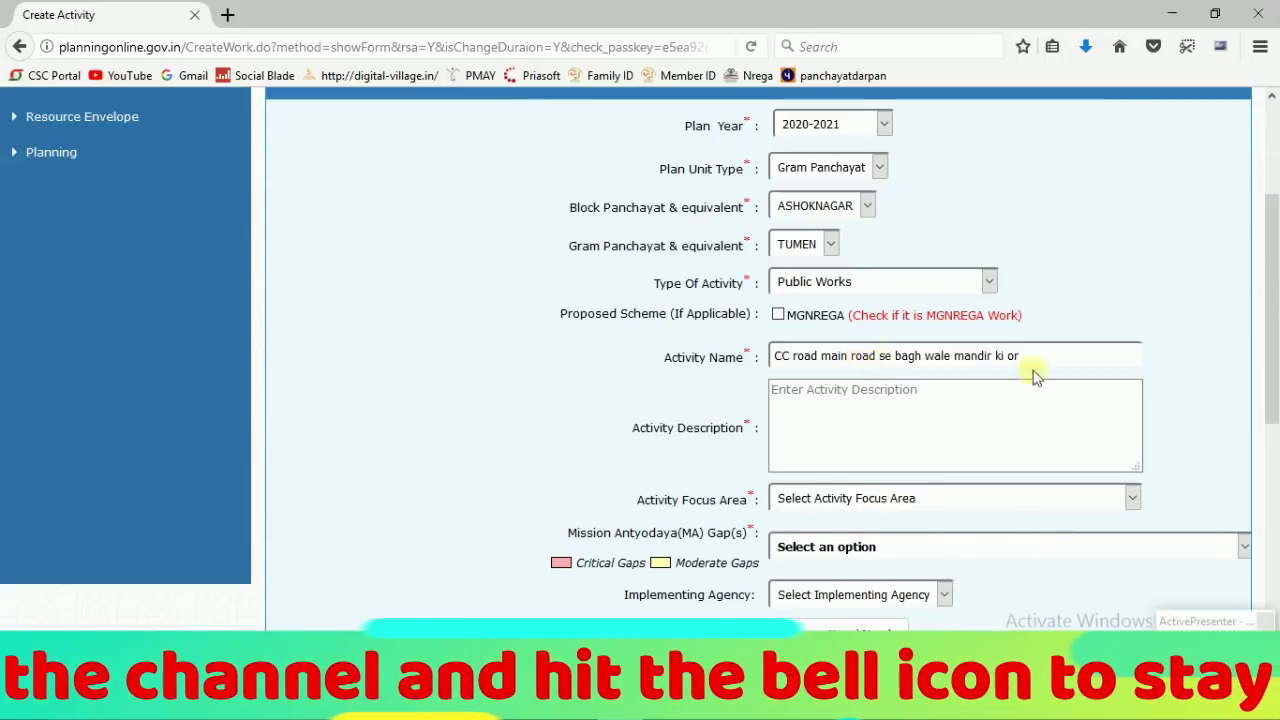
- Copy the full activity name into the activity description
left_click_drag(1040, 356, 729, 336)
key("ctrl+c")
left_click(929, 403)
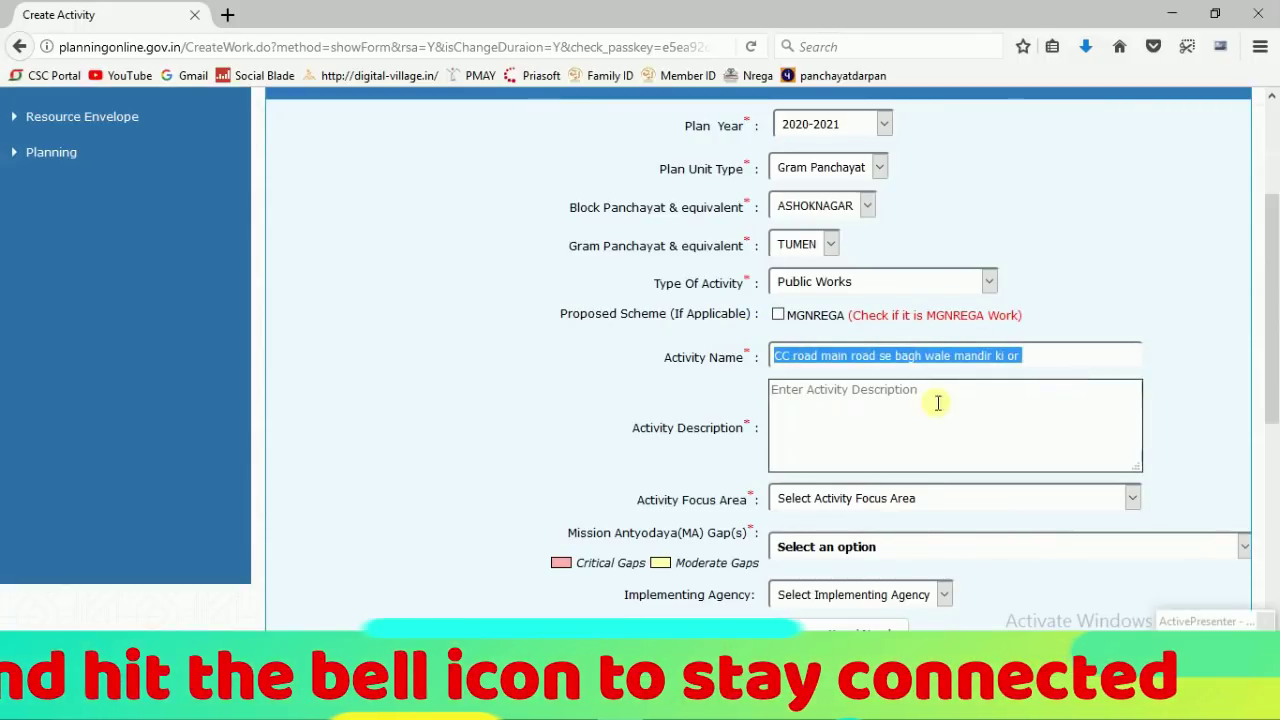
key("ctrl+v")
left_click(955, 437)
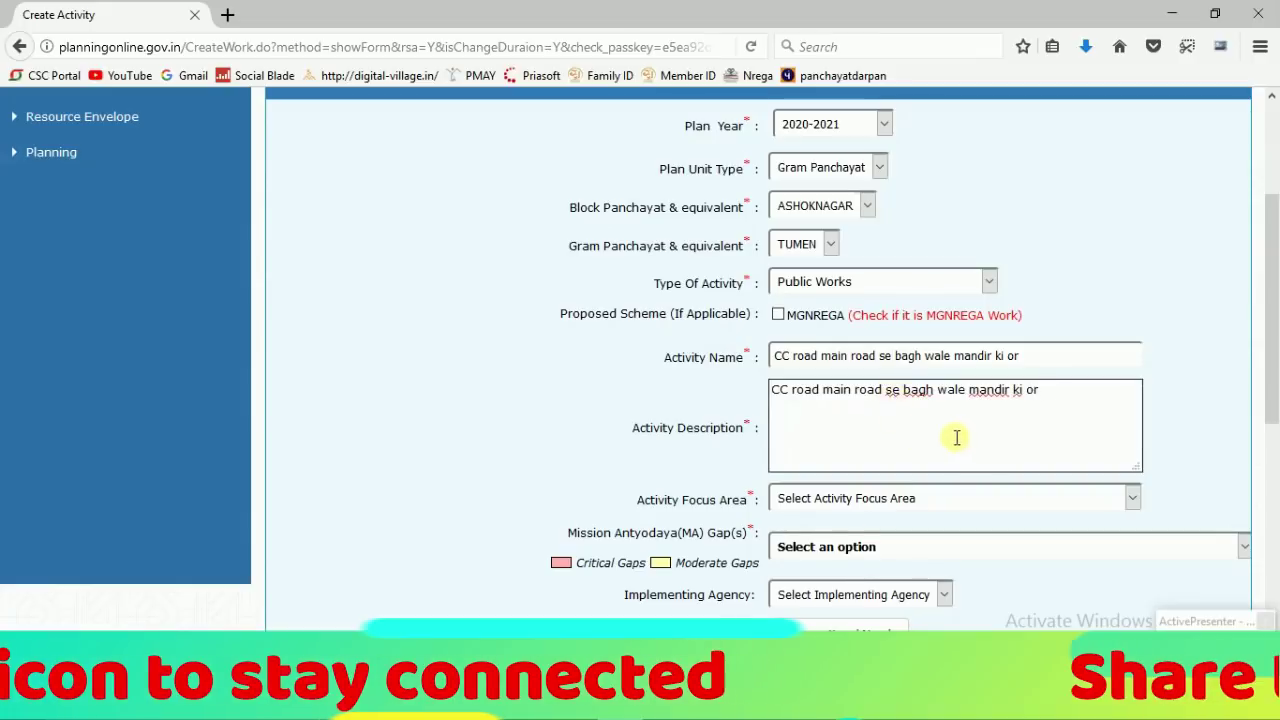
- Set the activity focus area to Roads
scroll(980, 440, "down", 3)
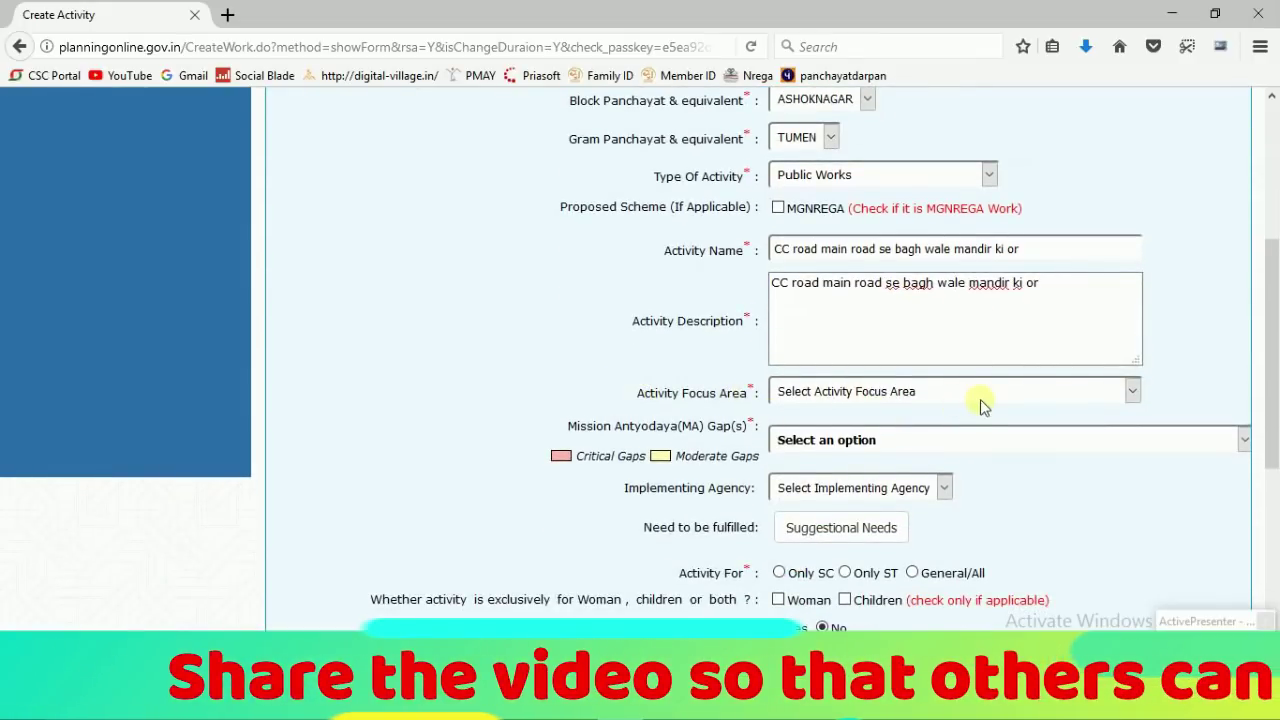
scroll(975, 395, "down", 3)
left_click(916, 287)
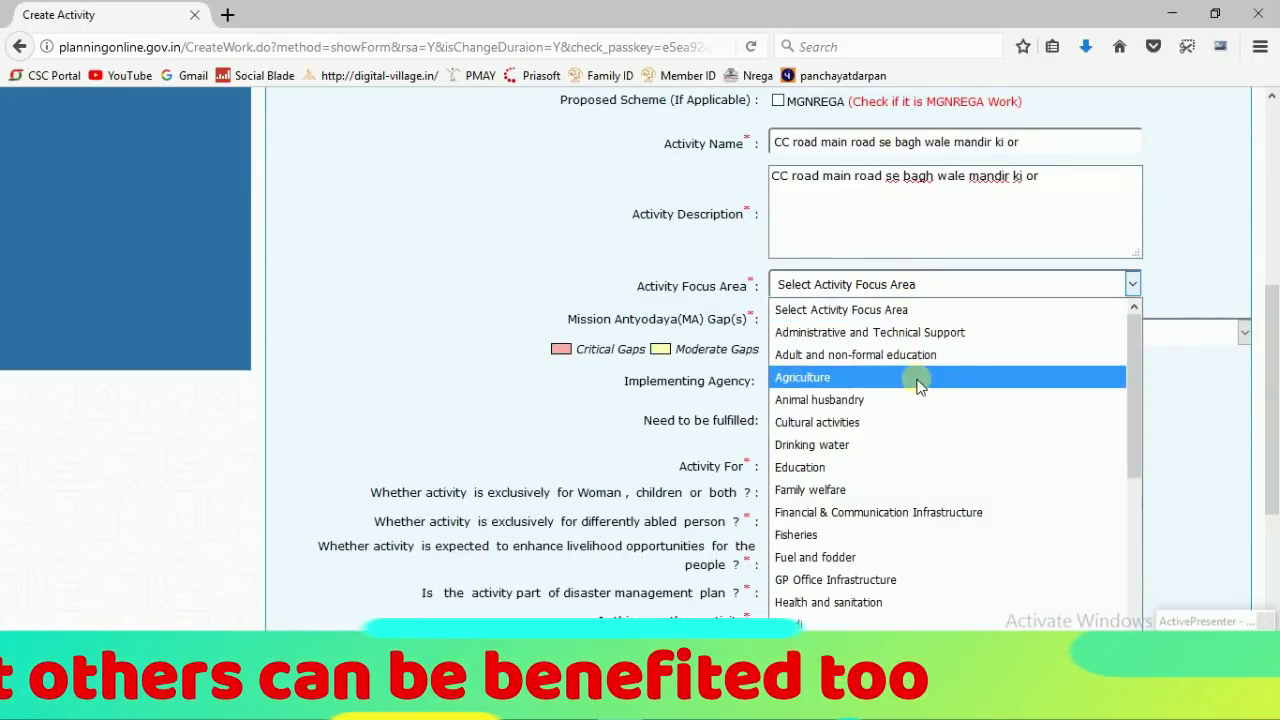
left_click(963, 280)
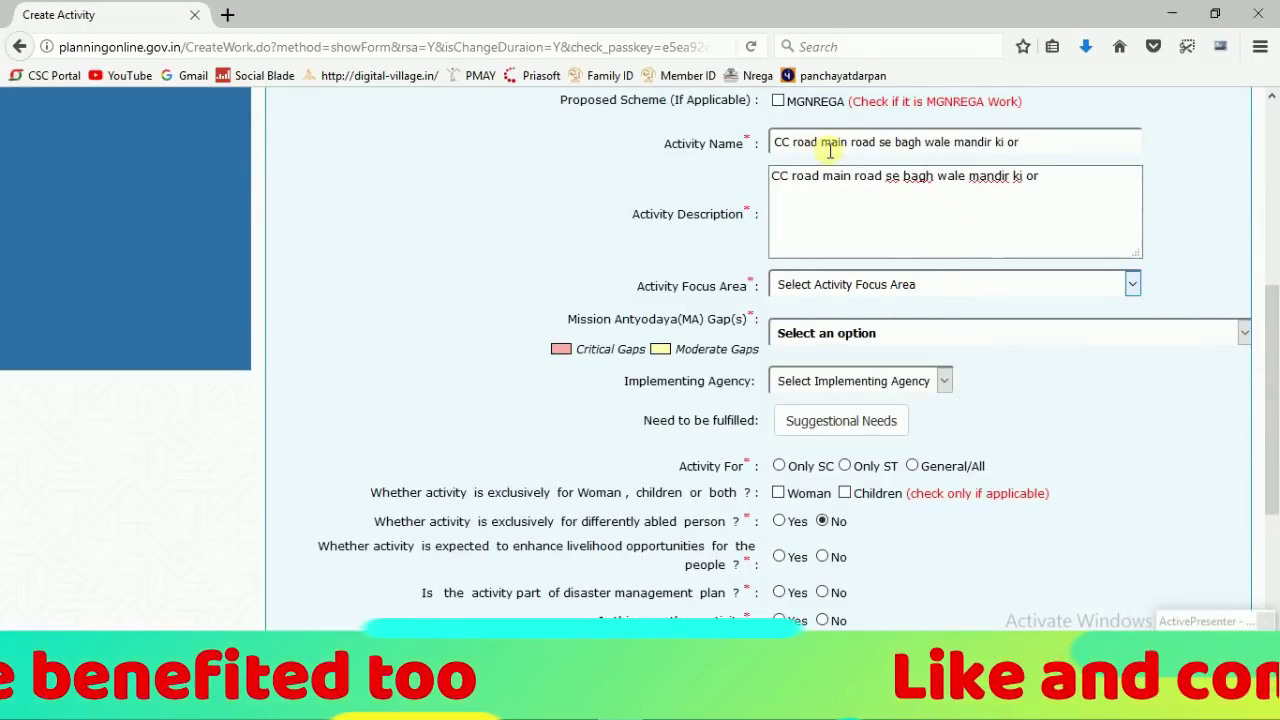
left_click(922, 288)
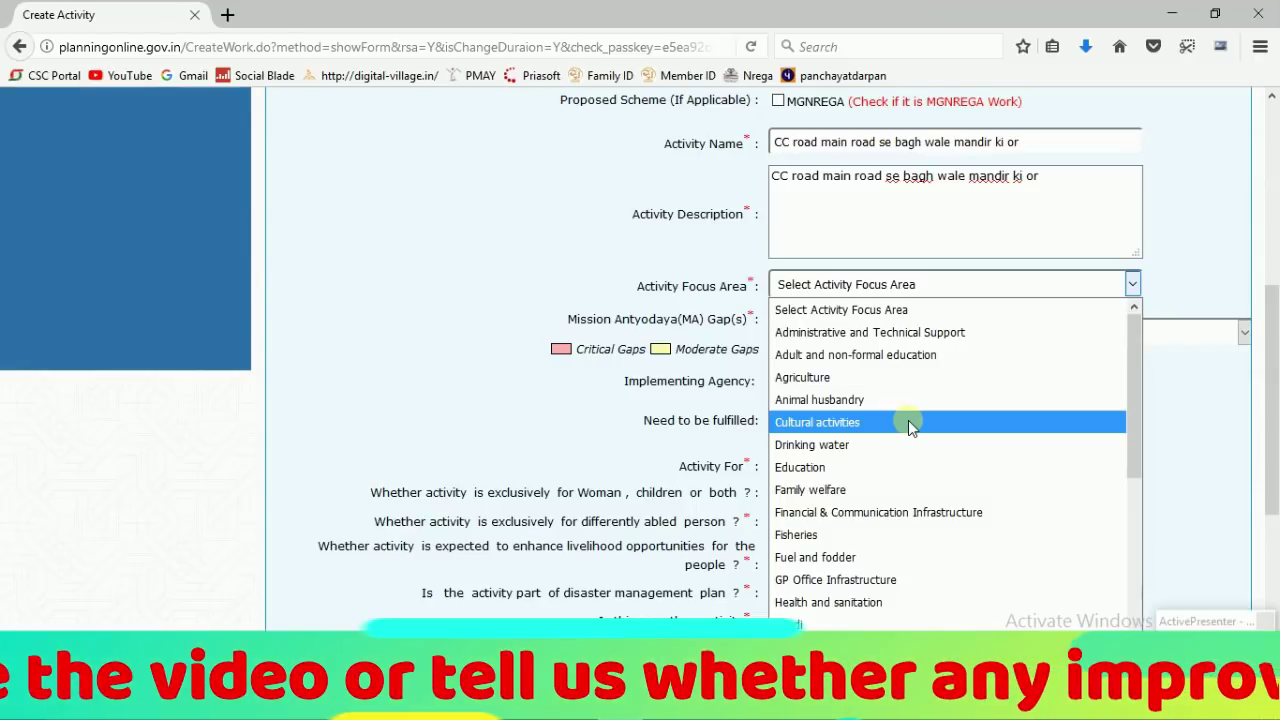
scroll(900, 395, "down", 3)
scroll(885, 420, "up", 3)
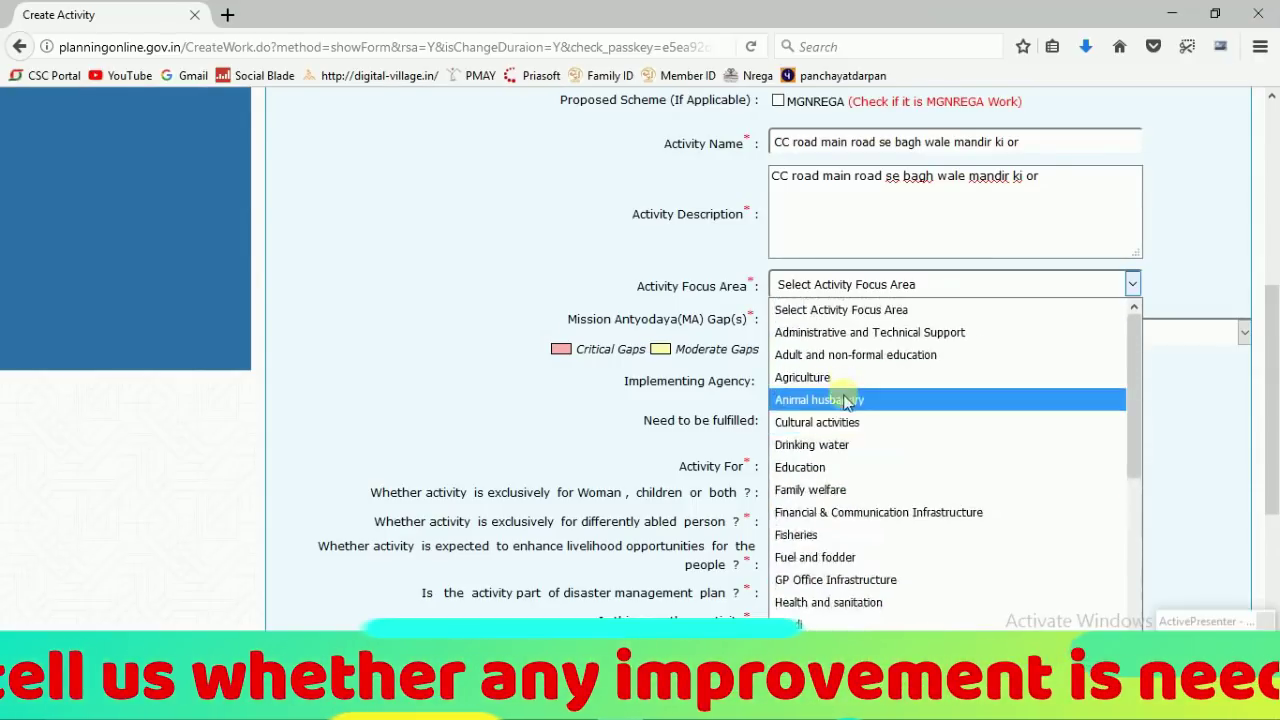
scroll(848, 400, "down", 3)
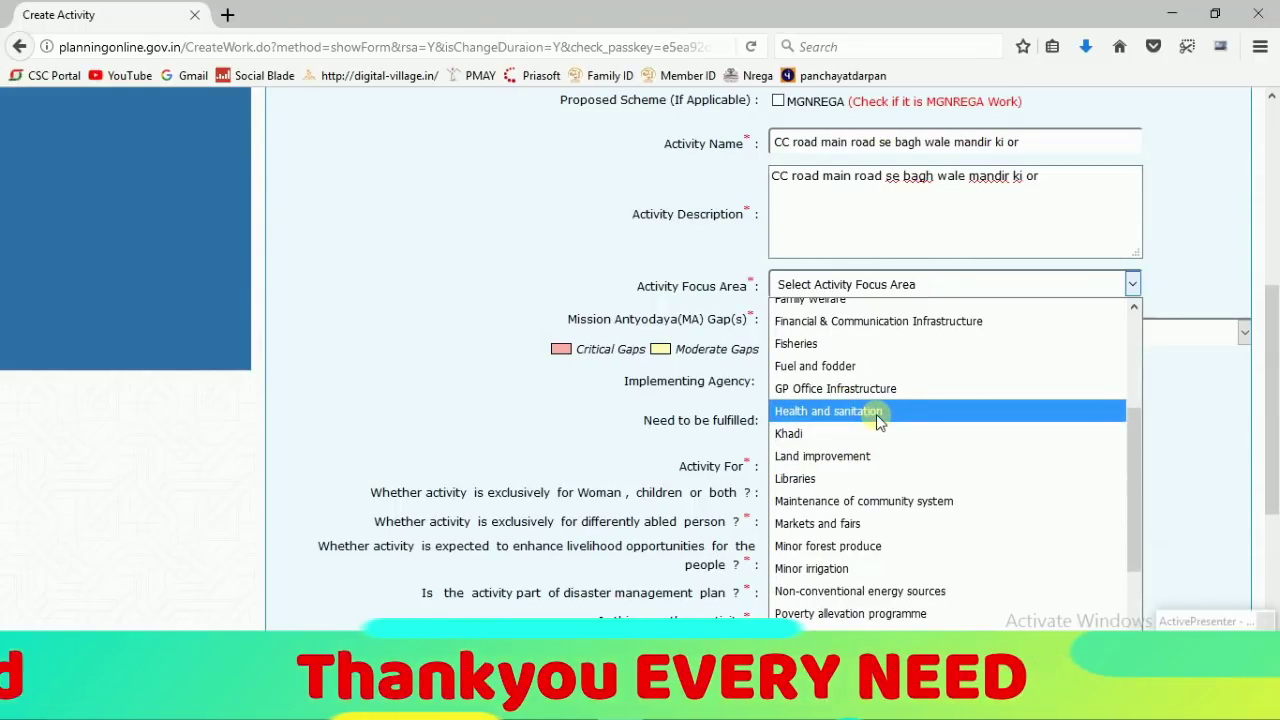
scroll(878, 420, "down", 3)
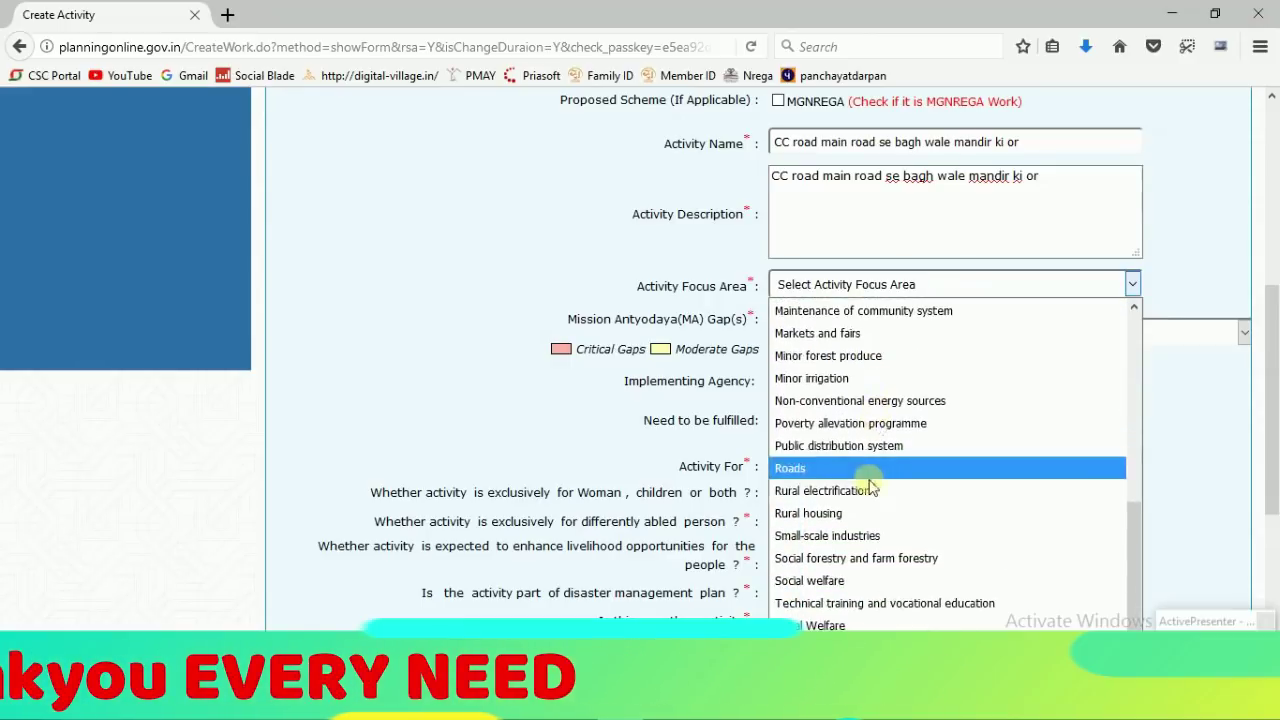
left_click(790, 468)
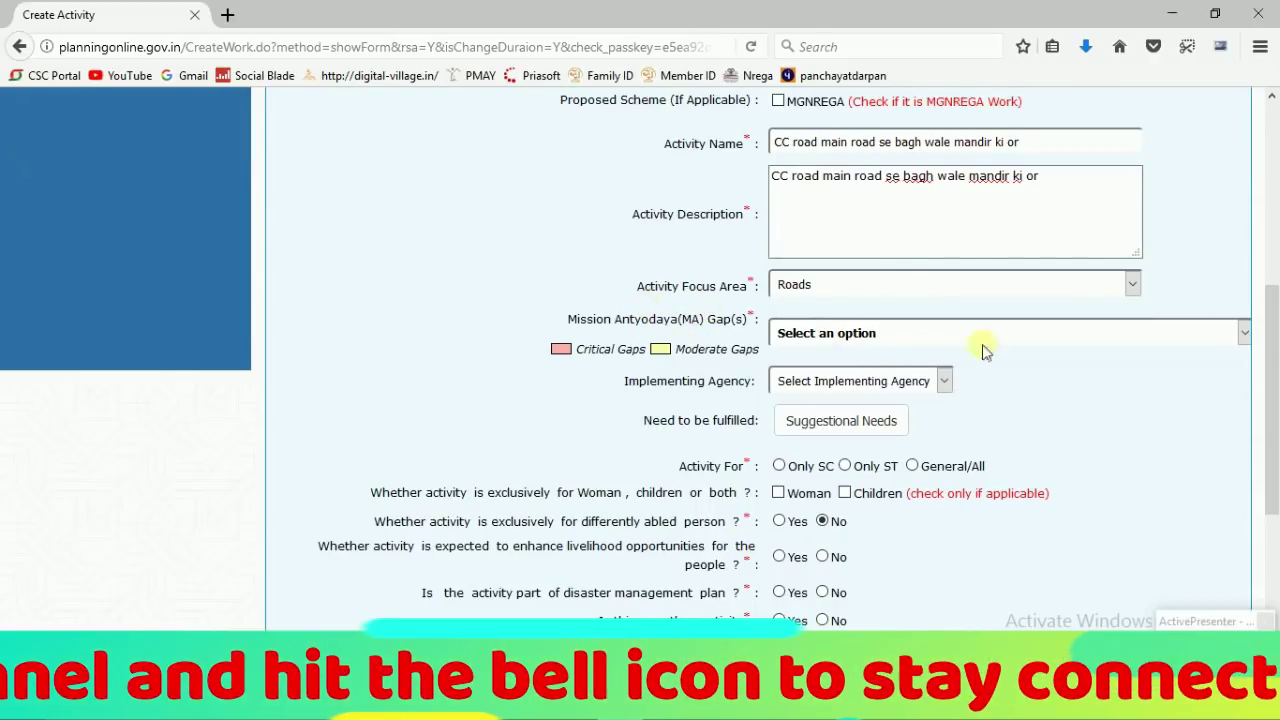
- Select None for the Mission Antyodaya gaps
left_click(1243, 334)
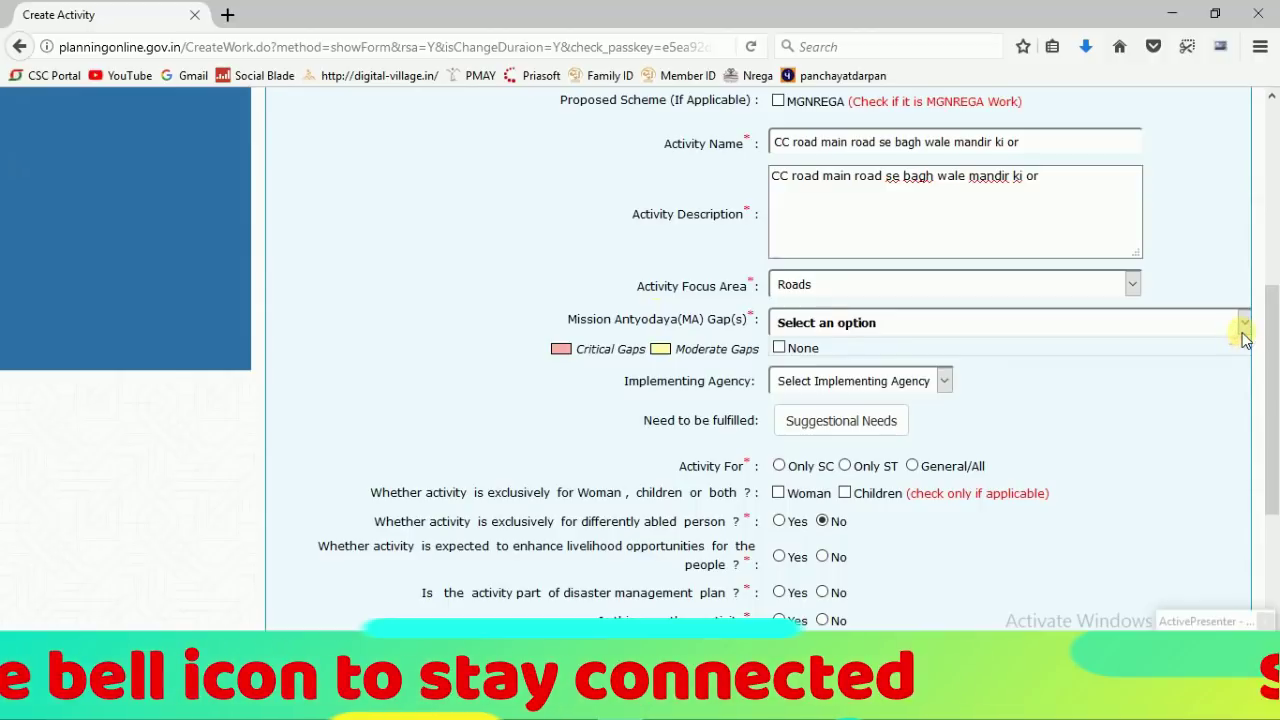
left_click(779, 349)
left_click(823, 334)
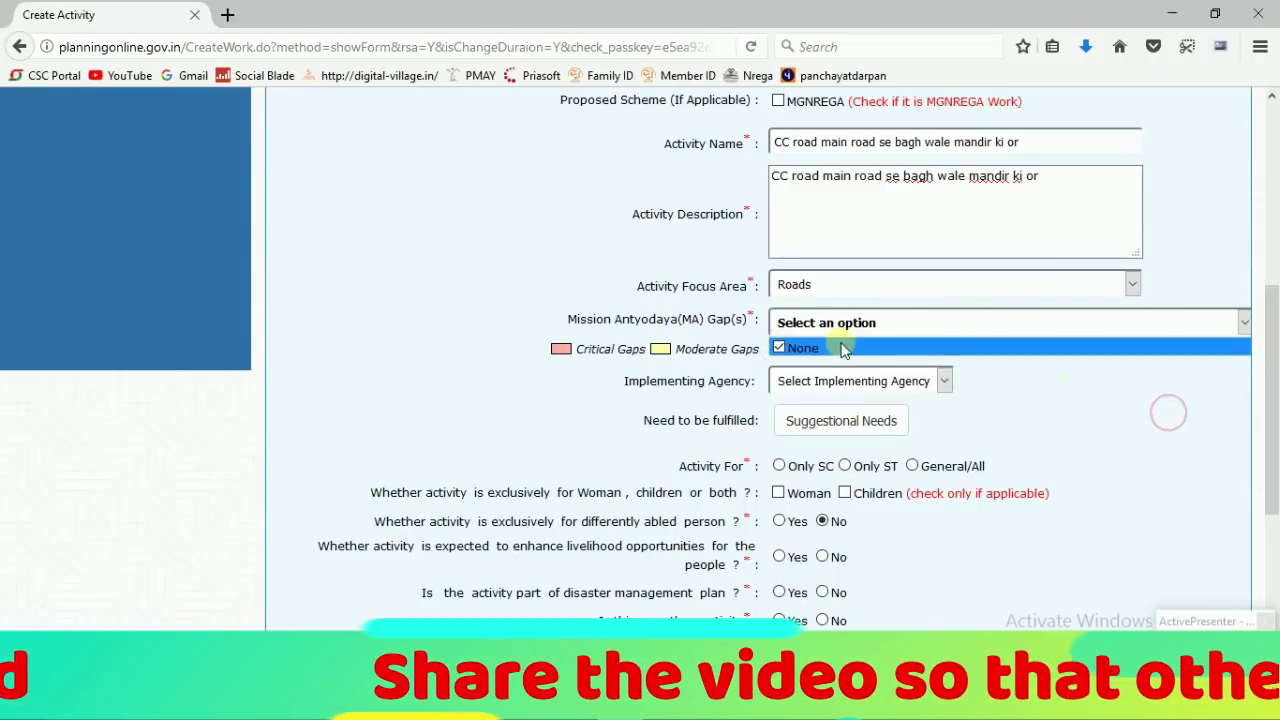
left_click(823, 334)
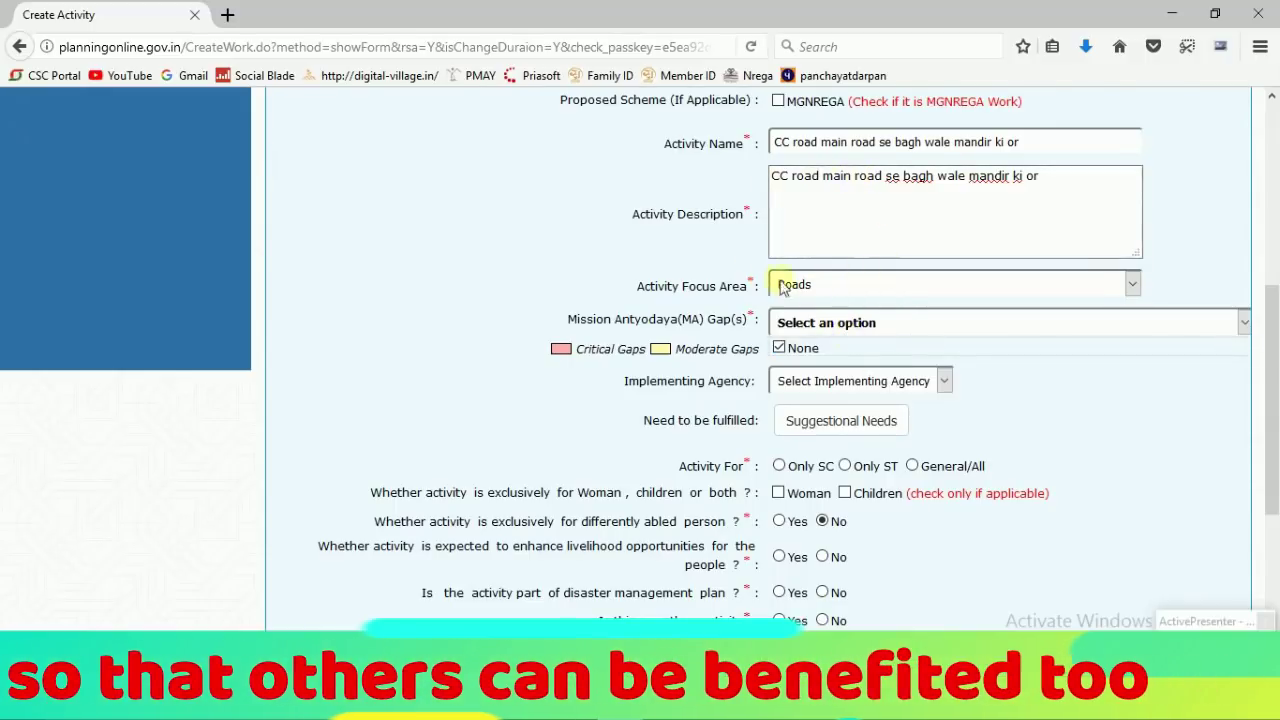
left_click(848, 324)
- Set the implementing agency to Gram Panchayat, with block panchayat ASHOKNAGAR and village panchayat TUMEN
scroll(1014, 349, "down", 2)
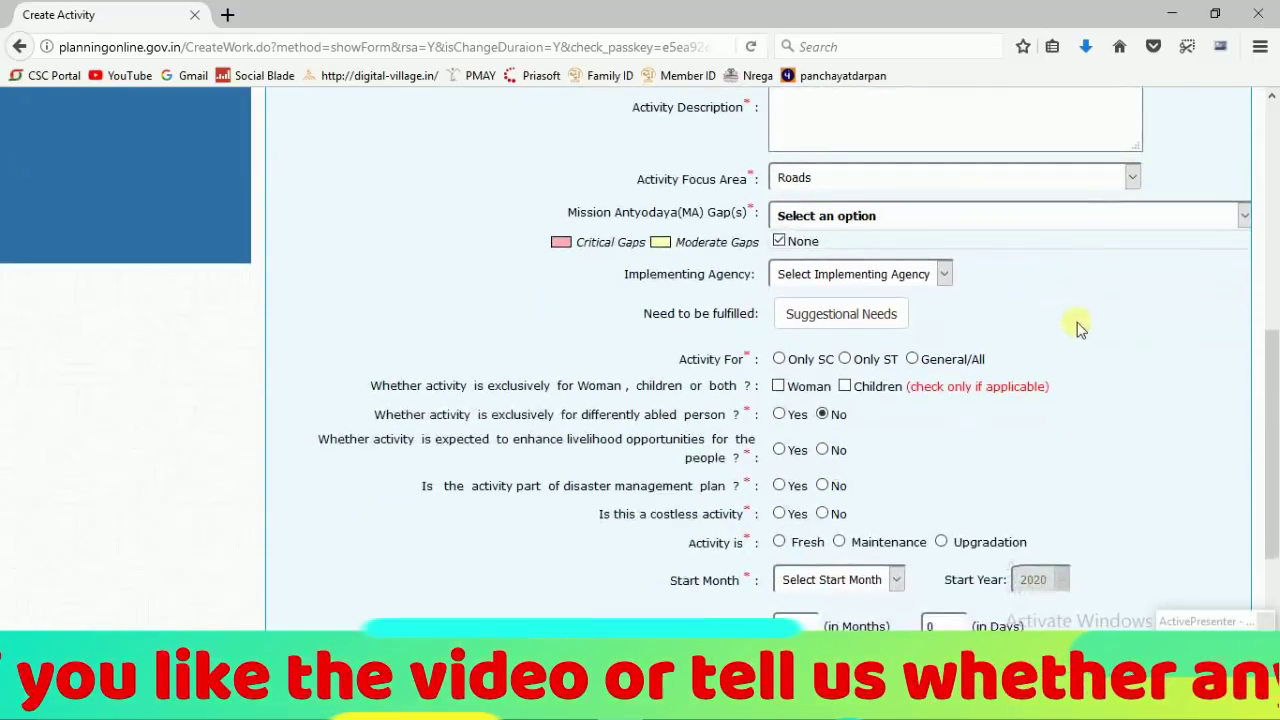
left_click(846, 275)
left_click(840, 322)
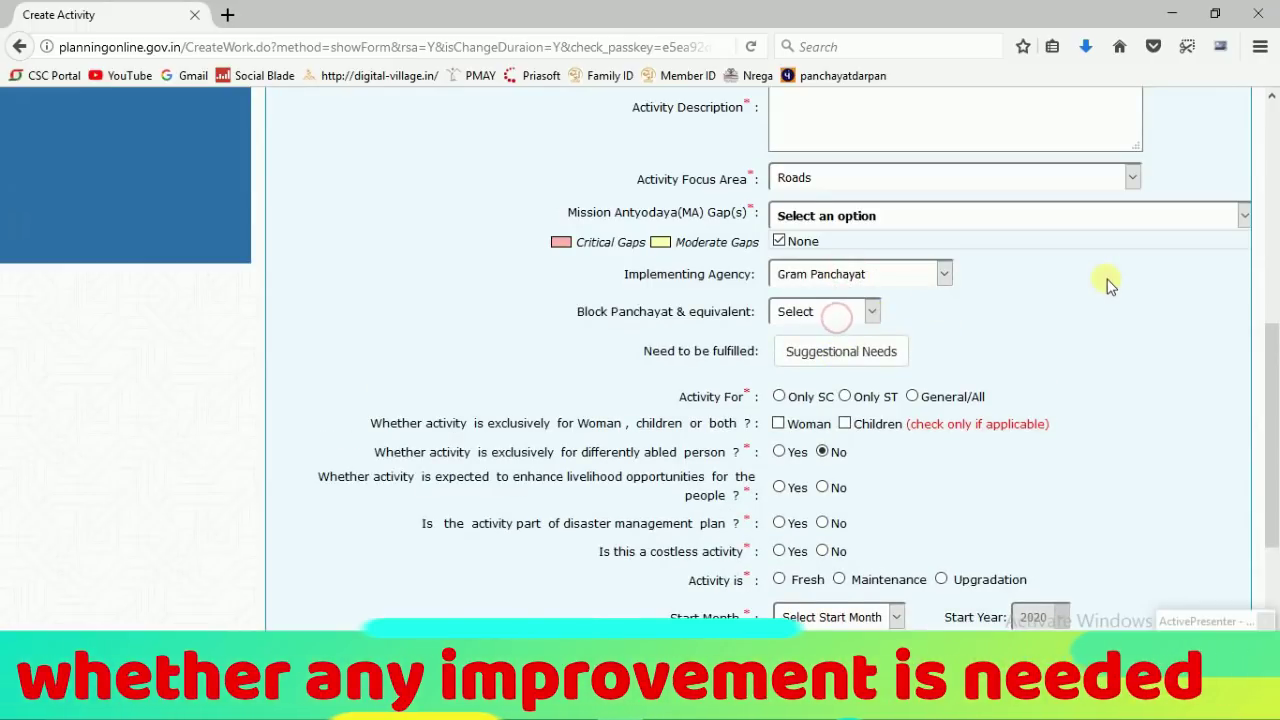
scroll(1108, 287, "down", 1)
scroll(1108, 285, "down", 1)
left_click(829, 205)
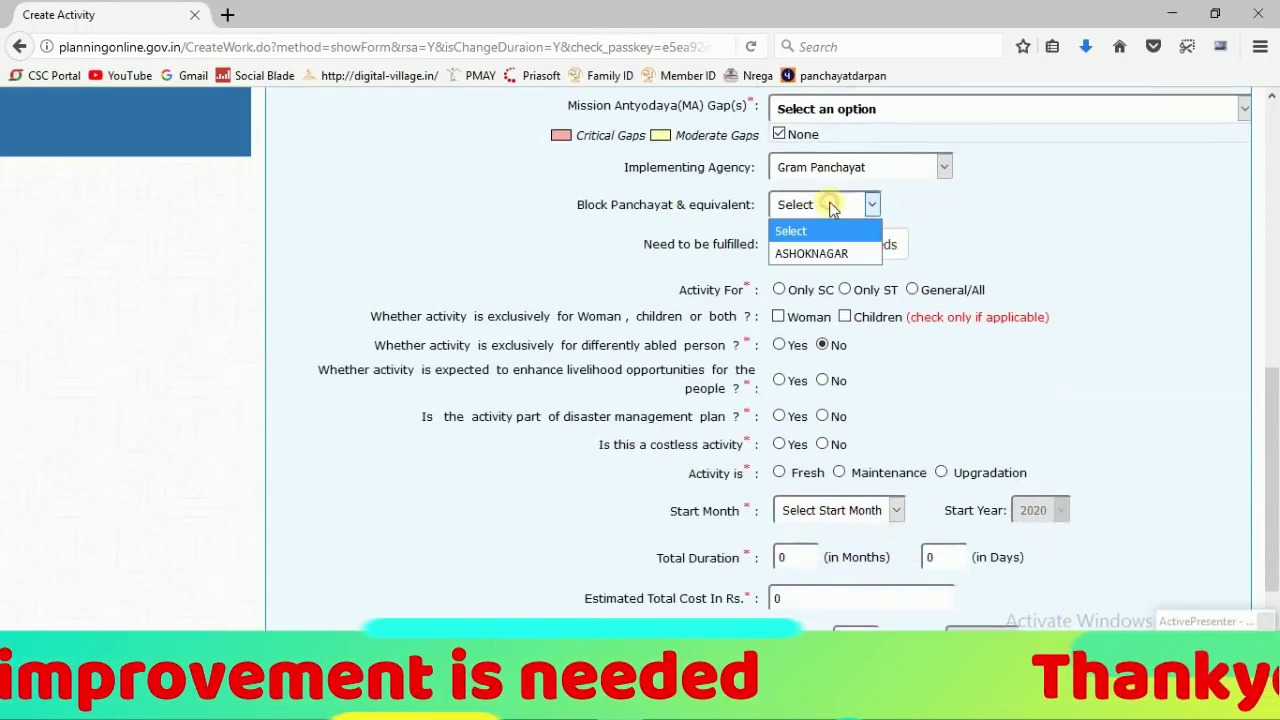
left_click(817, 253)
left_click(815, 242)
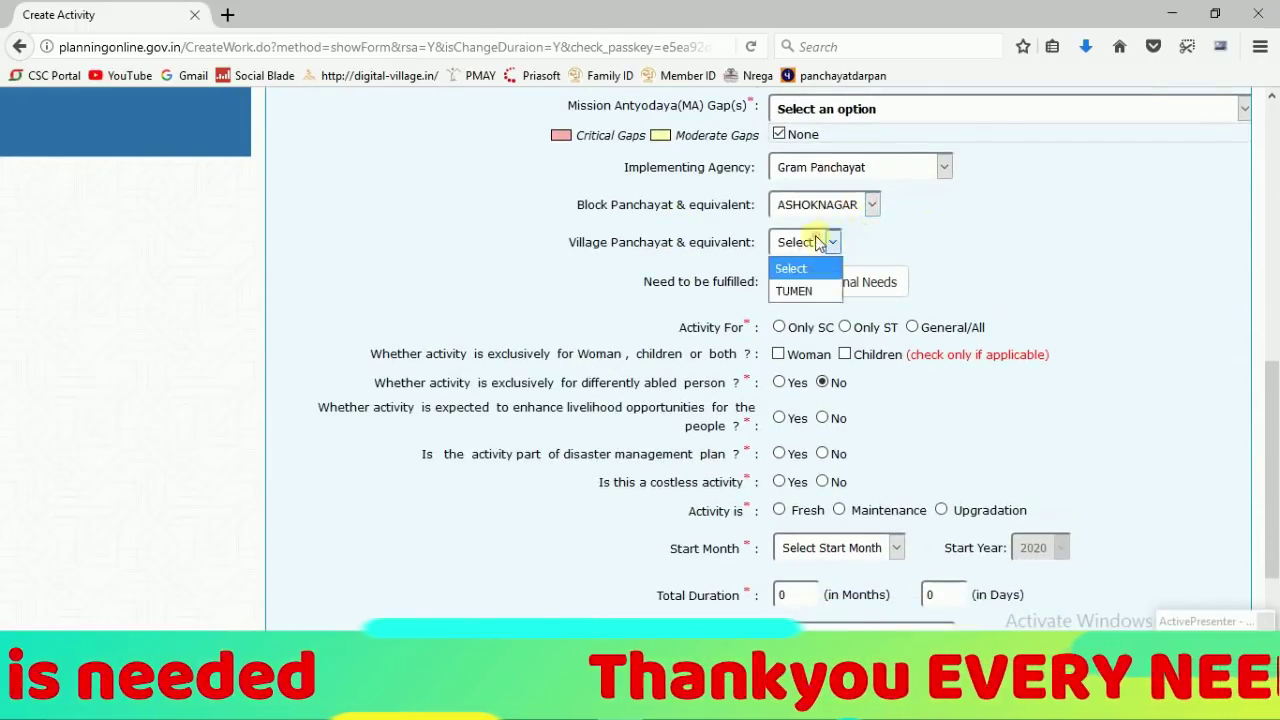
left_click(800, 291)
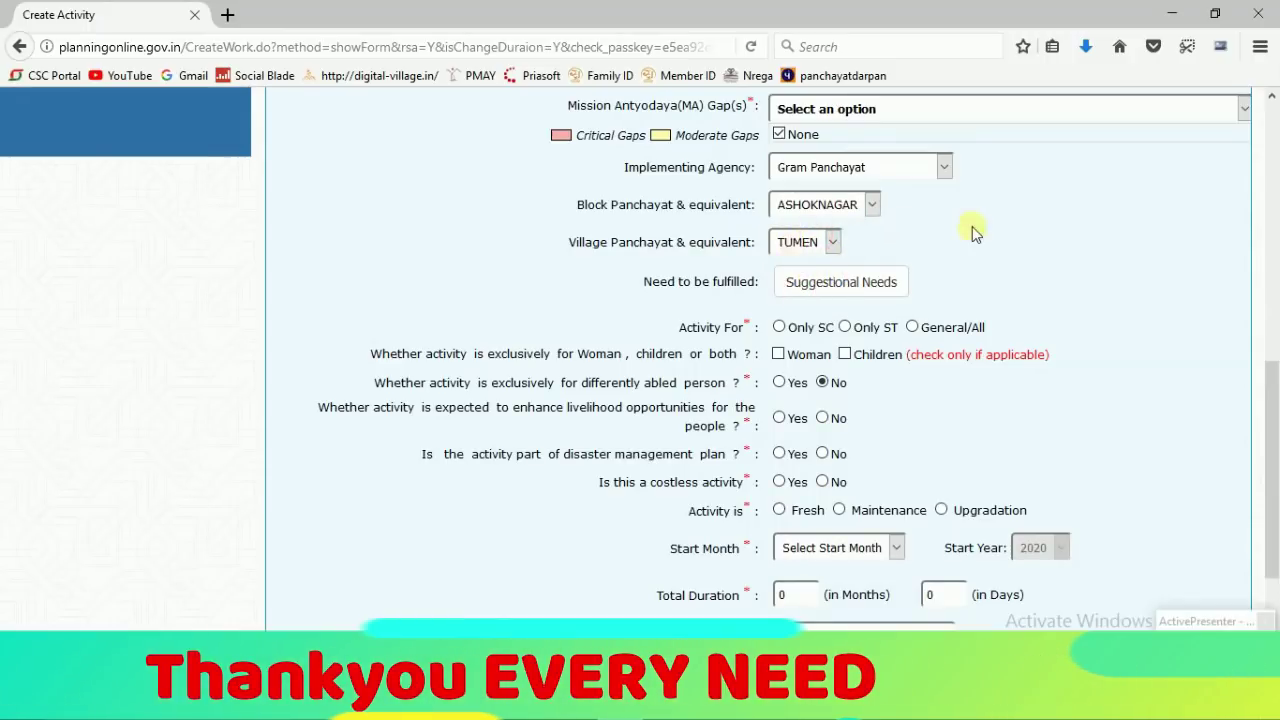
- Check the suggestional needs for the plan unit and return to the activity form
scroll(920, 240, "down", 2)
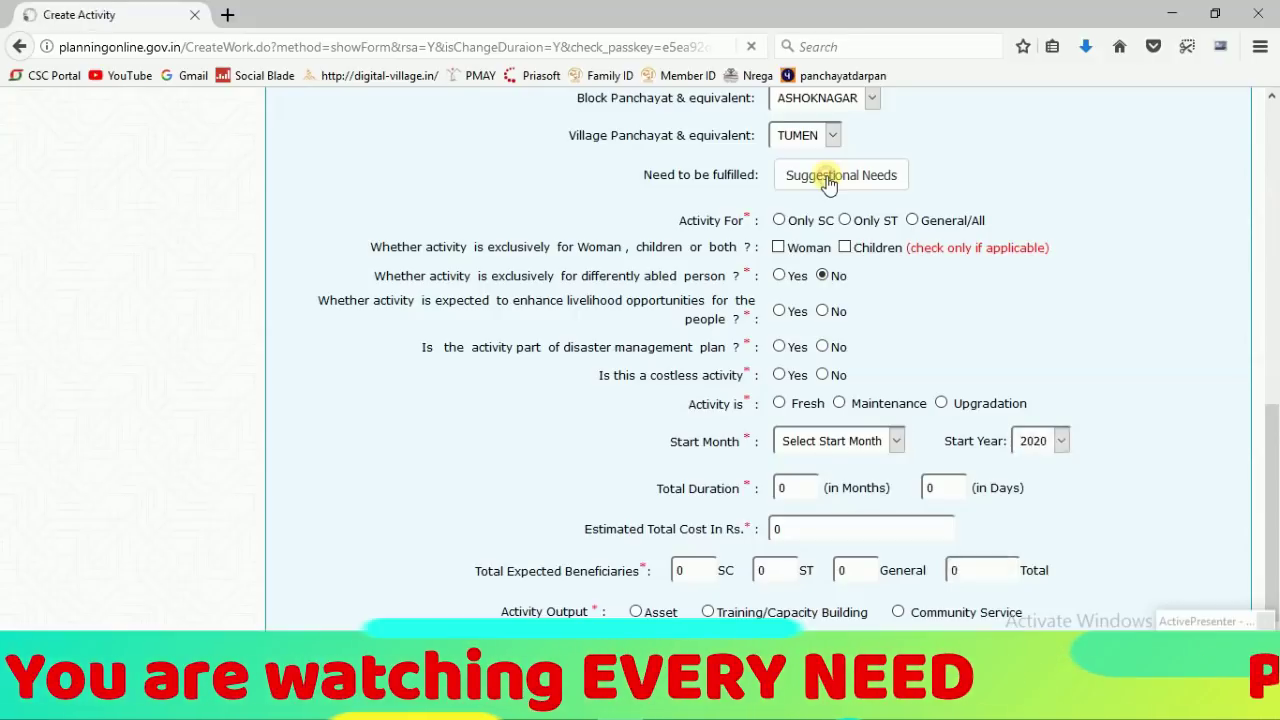
left_click(828, 180)
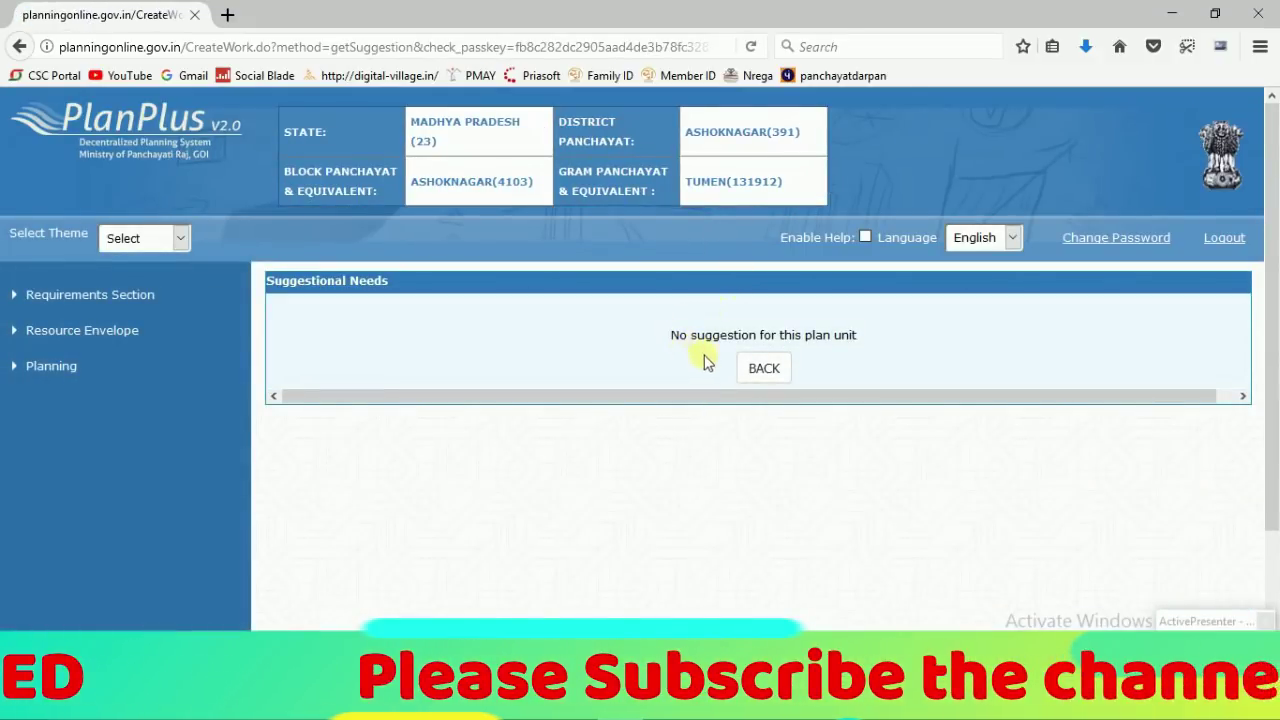
left_click(764, 369)
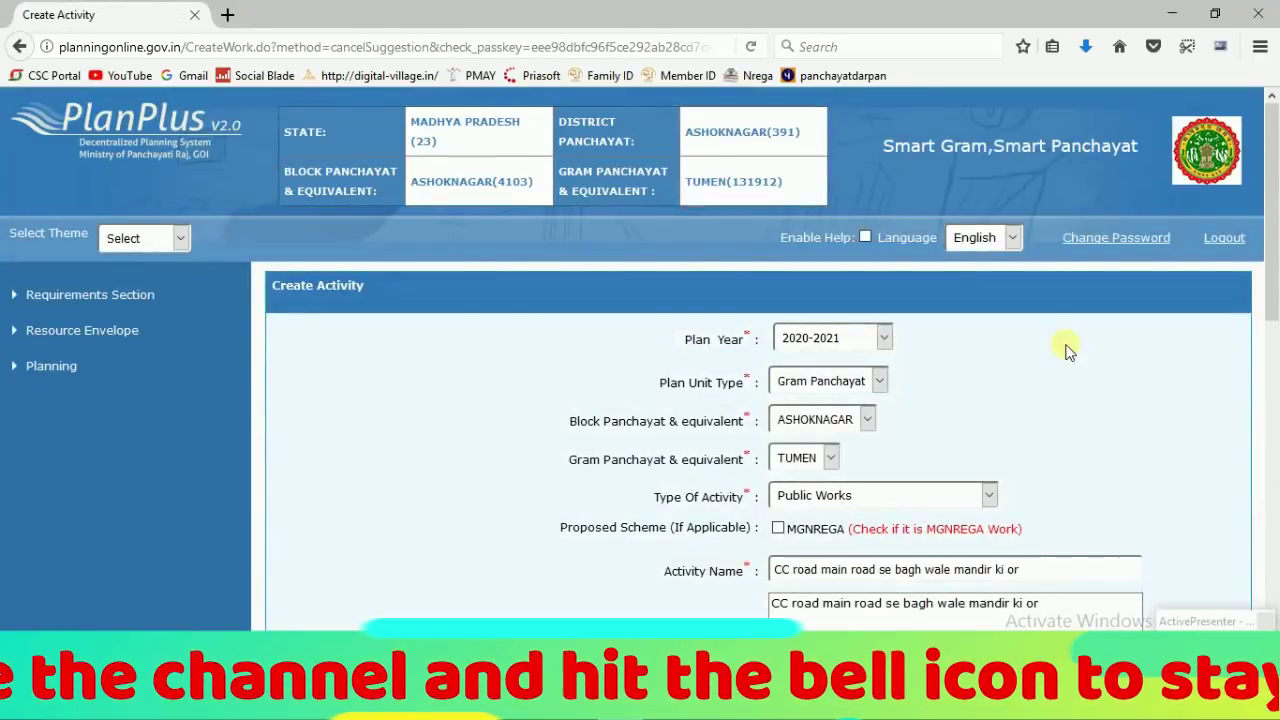
- Mark None again as the Mission Antyodaya gap for the Roads activity
scroll(1043, 354, "down", 5)
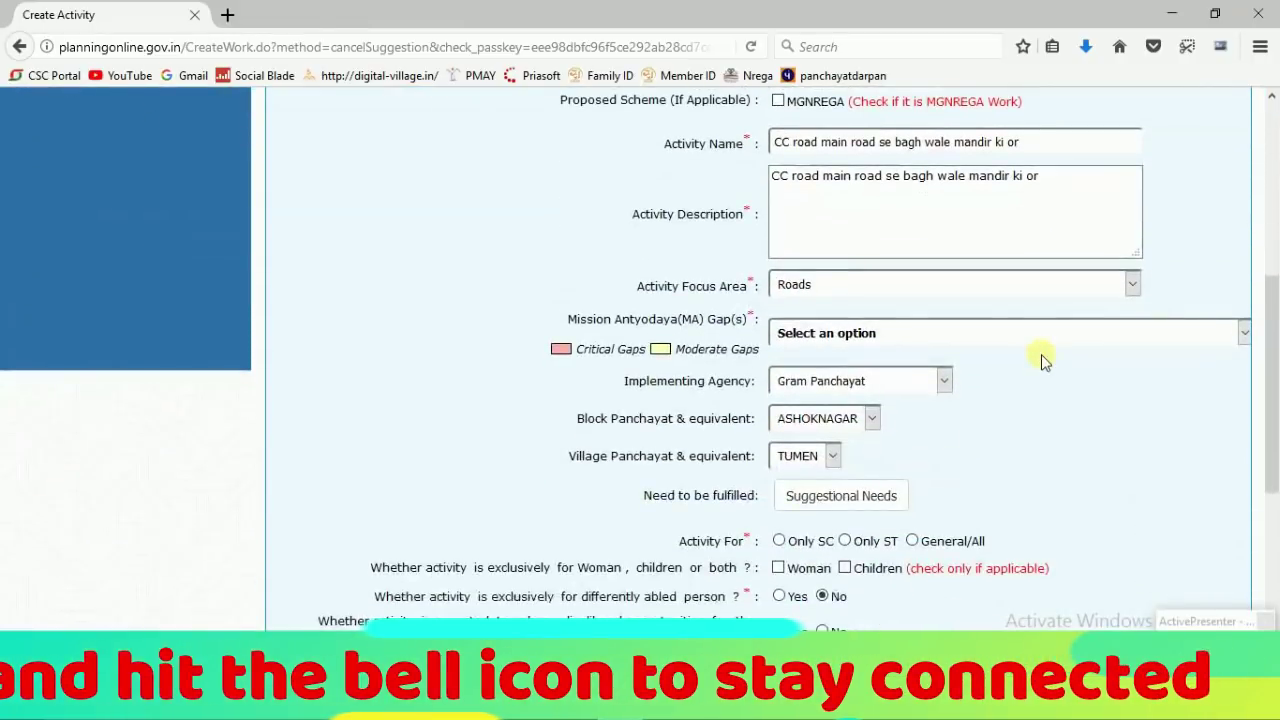
scroll(1077, 323, "down", 3)
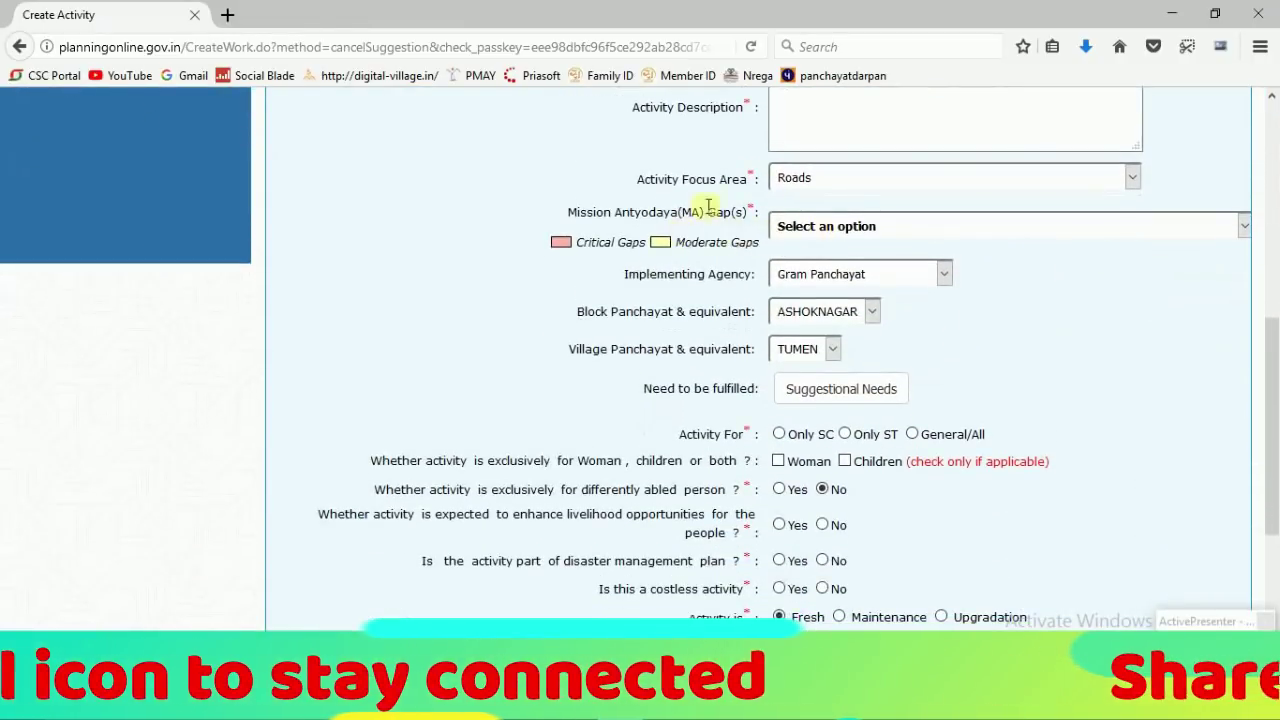
left_click(908, 226)
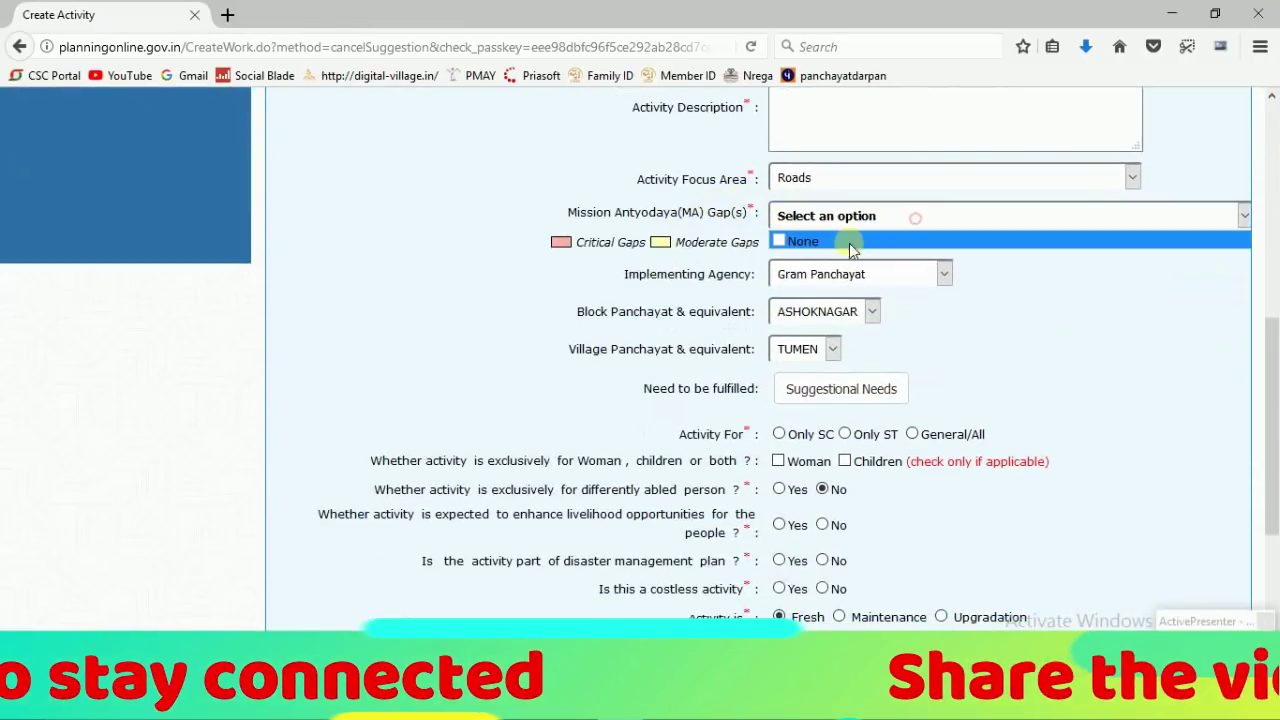
left_click(778, 241)
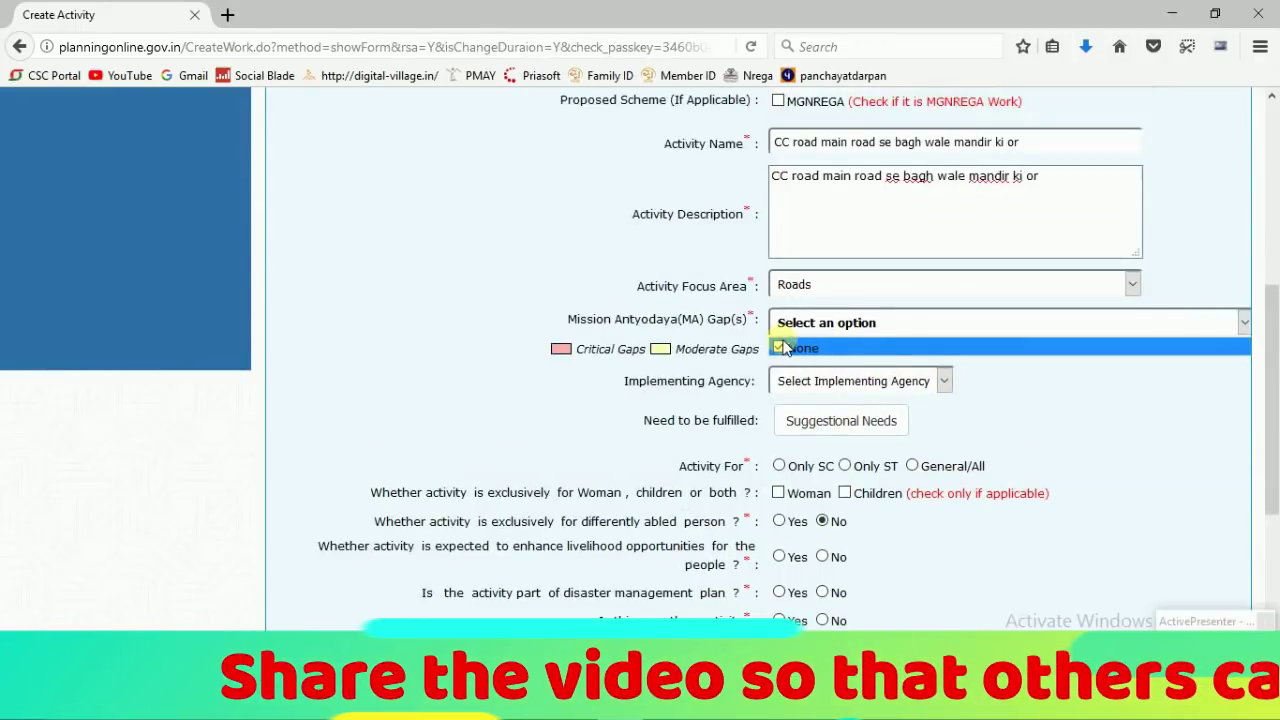
- Choose Gram Panchayat as the implementing agency again, with block panchayat ASHOKNAGAR and village panchayat TUMEN
left_click(888, 380)
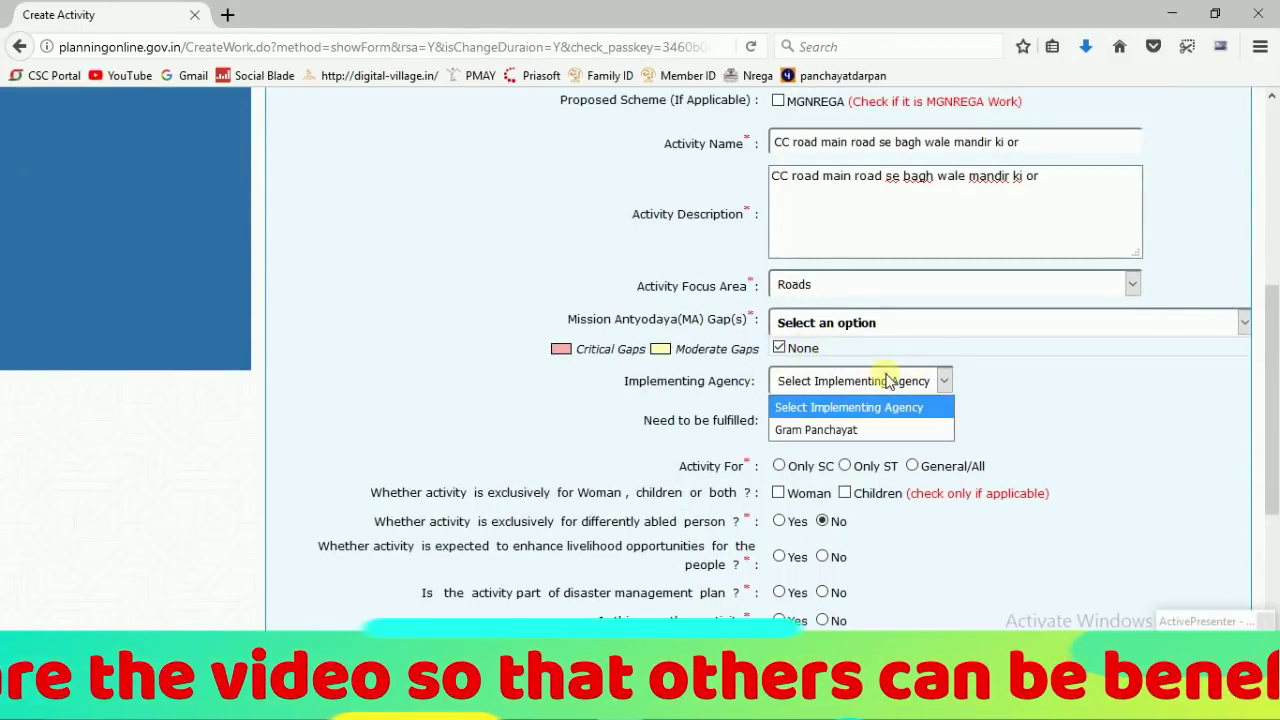
left_click(789, 430)
scroll(1114, 380, "down", 3)
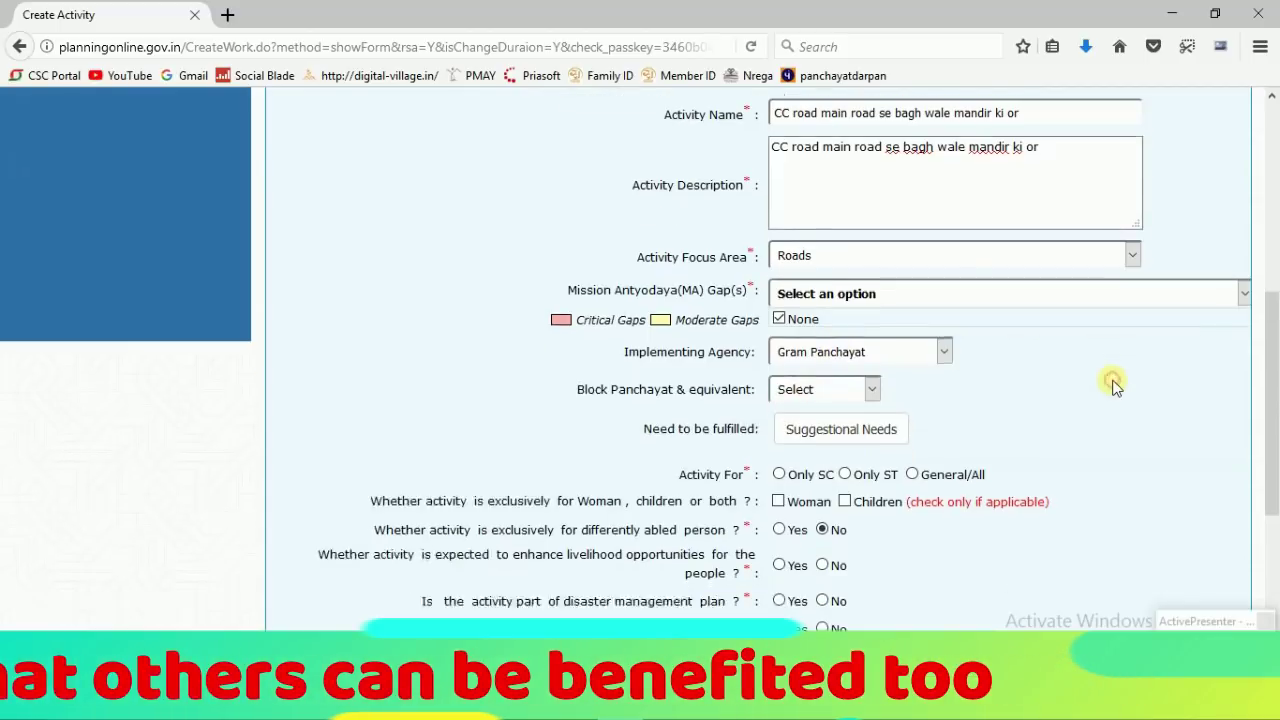
left_click(845, 205)
left_click(818, 246)
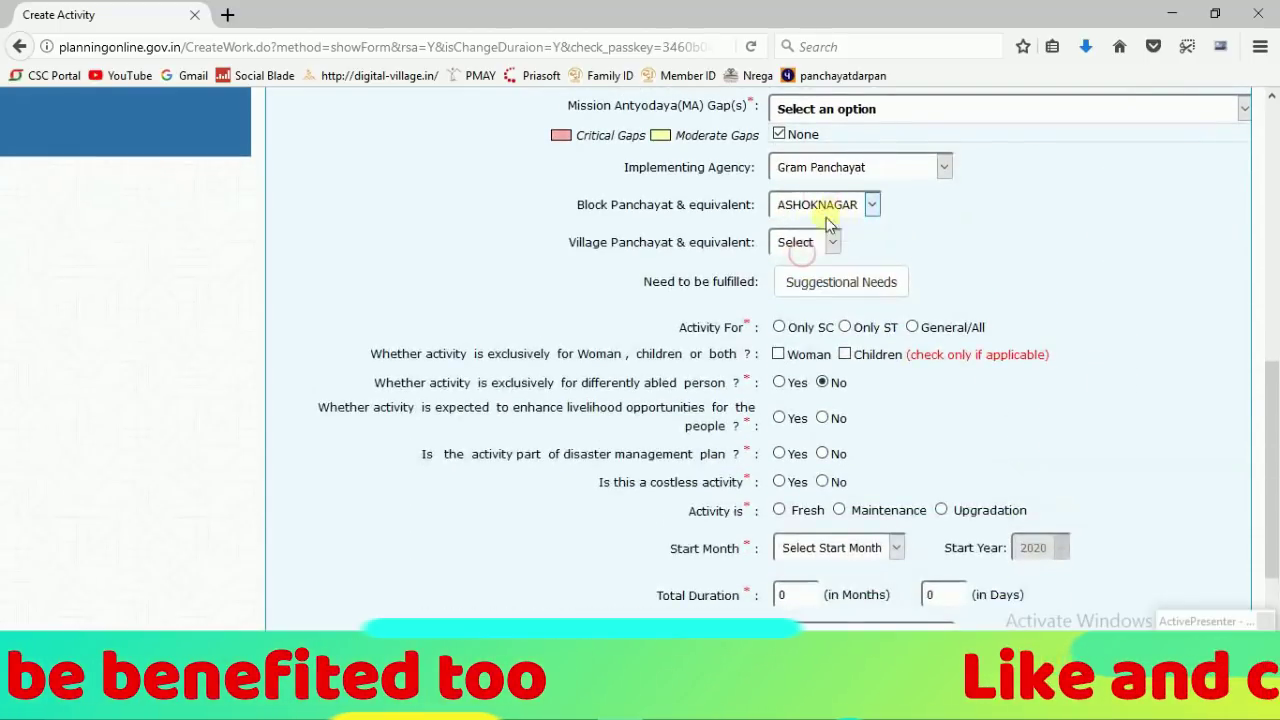
left_click(831, 242)
left_click(797, 289)
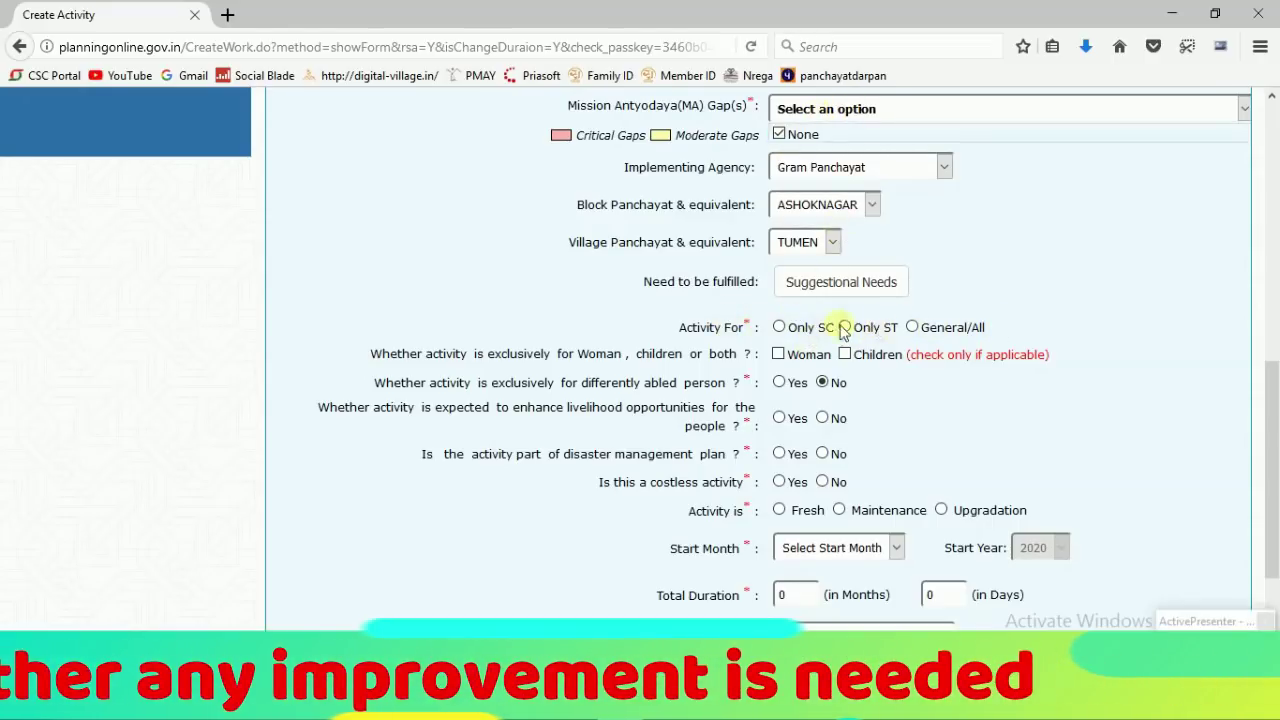
- Set the target group the activity is for to General/All
left_click(912, 328)
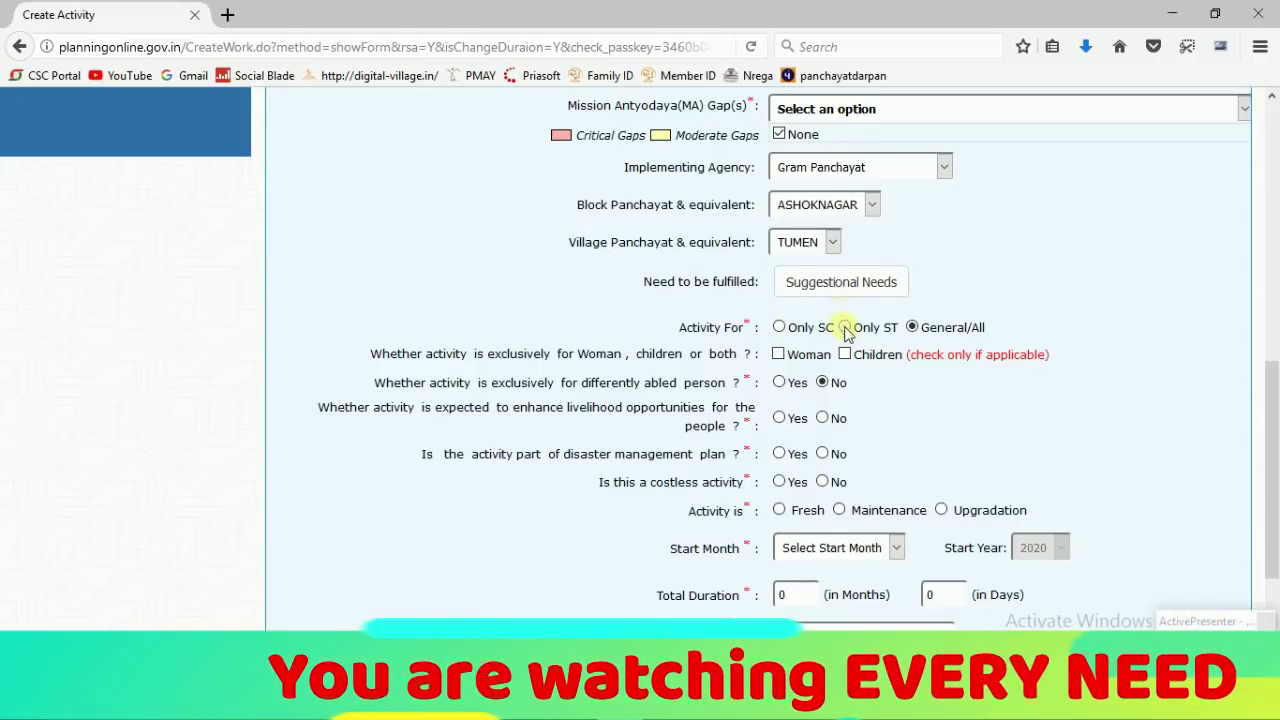
left_click(912, 328)
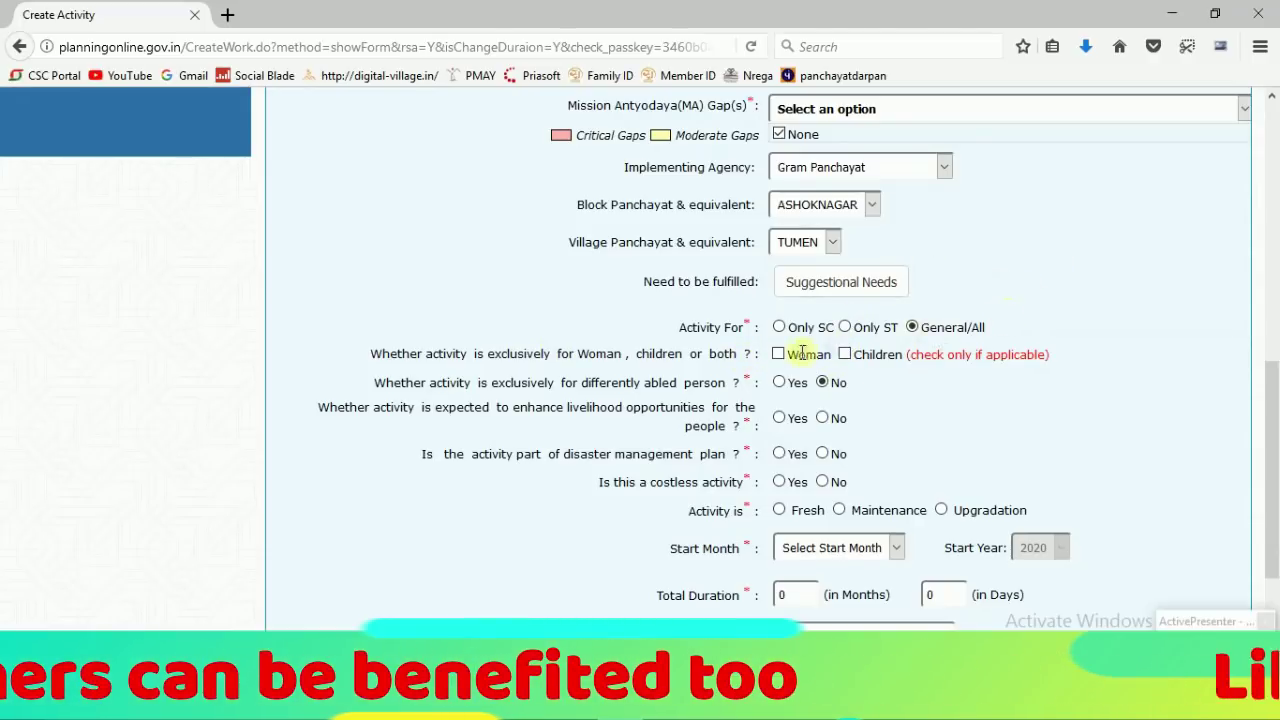
scroll(993, 357, "down", 2)
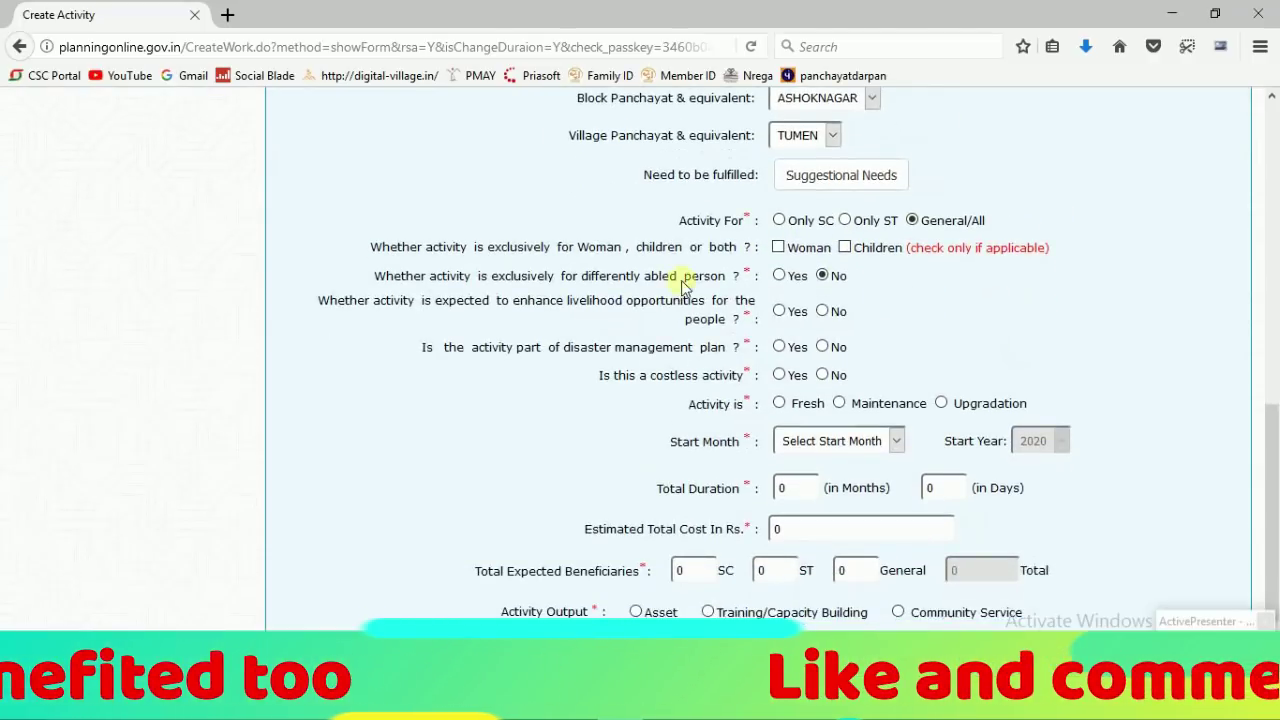